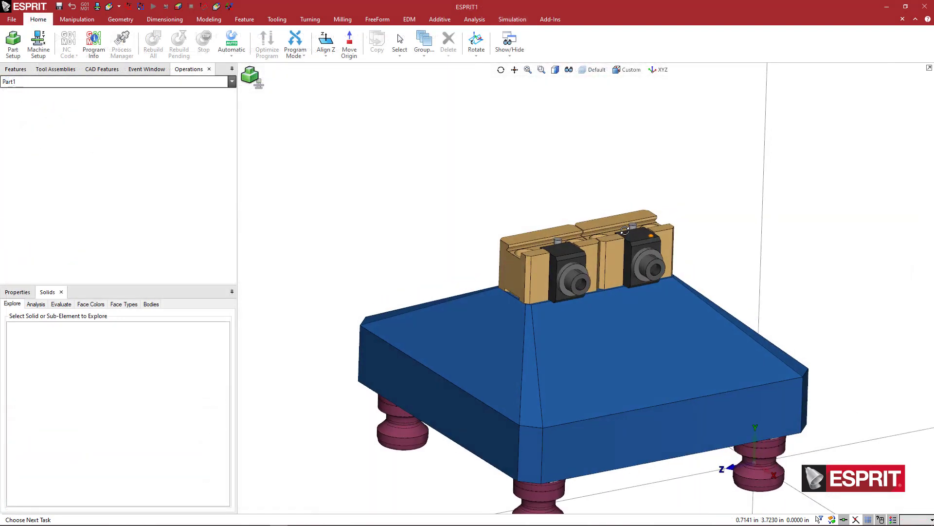
Add a new layer named Layer 1
middle_drag(602, 235, 581, 215)
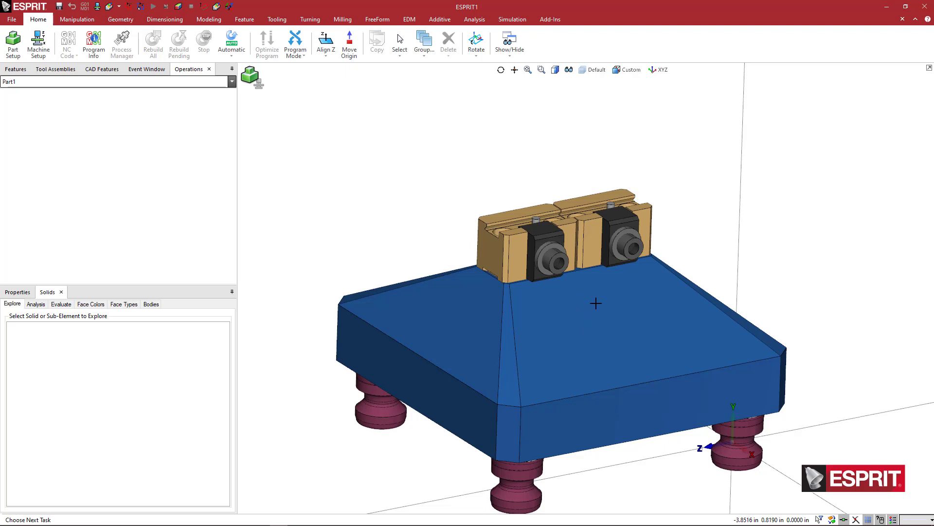
middle_drag(596, 303, 540, 230)
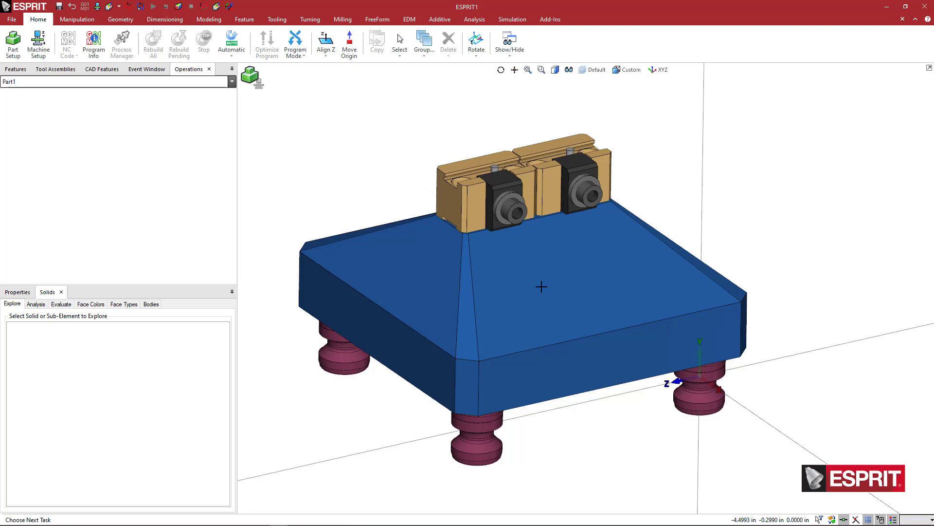
middle_drag(575, 289, 765, 254)
click(592, 70)
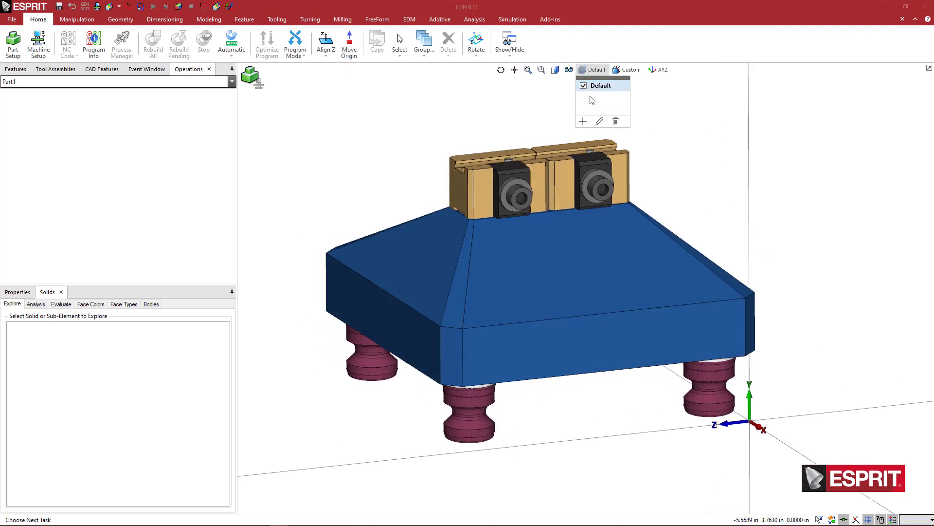
click(583, 121)
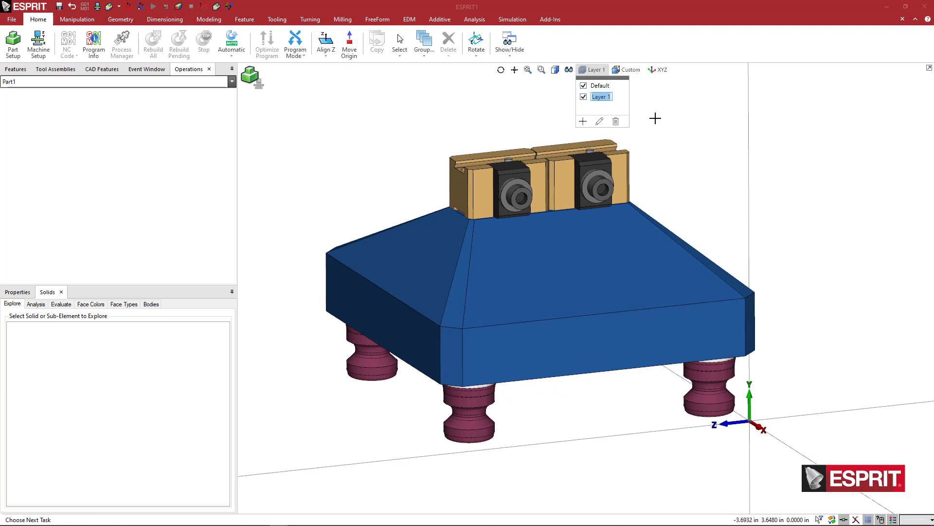
click(670, 138)
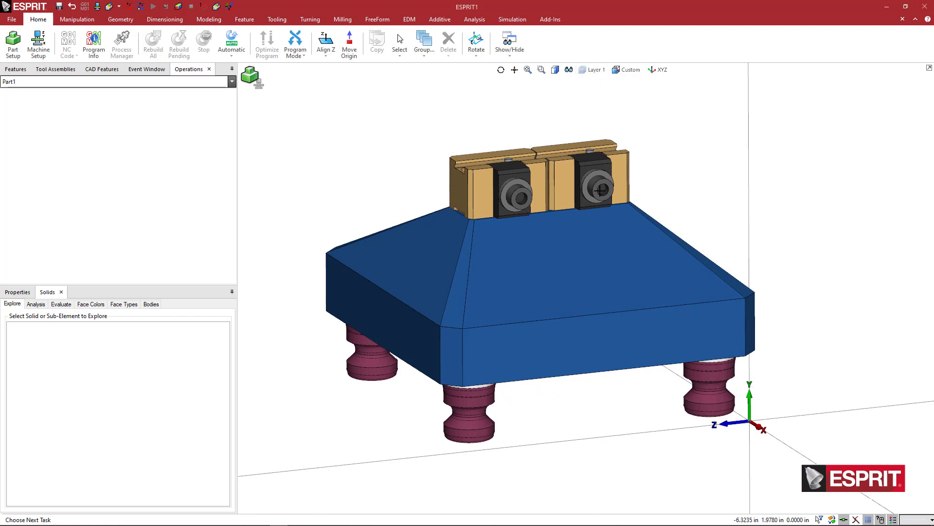
From the Top view, window-select the gold vise blocks and move them onto Layer 1
middle_drag(601, 190, 750, 181)
key(ctrl+1)
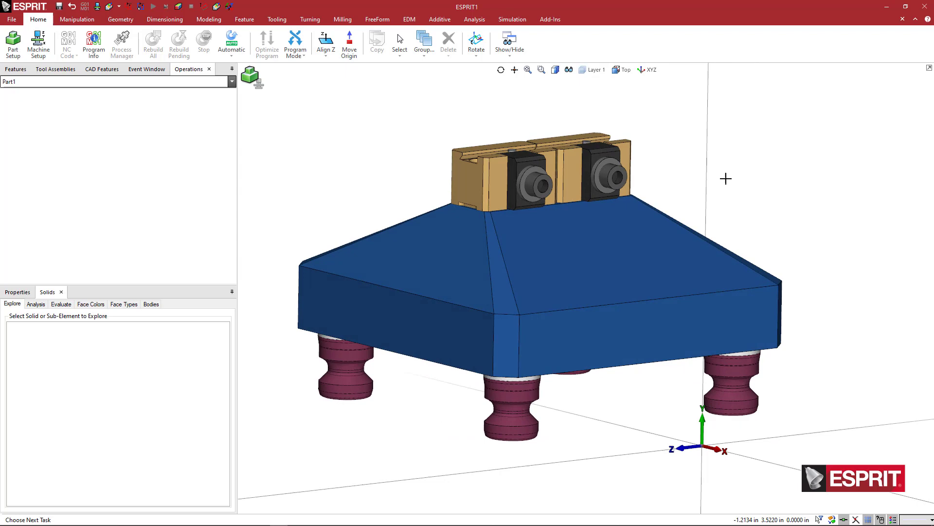
drag(468, 120, 653, 190)
click(594, 69)
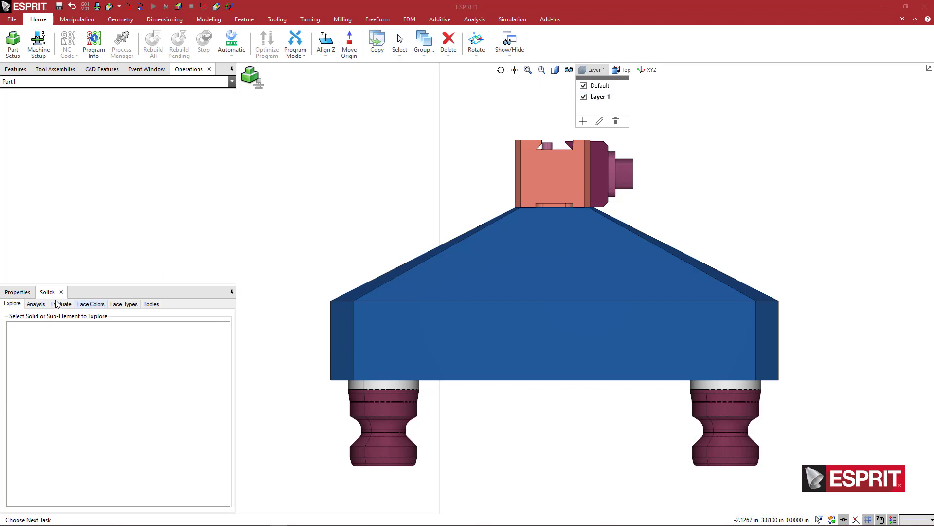
click(23, 293)
click(146, 330)
click(229, 330)
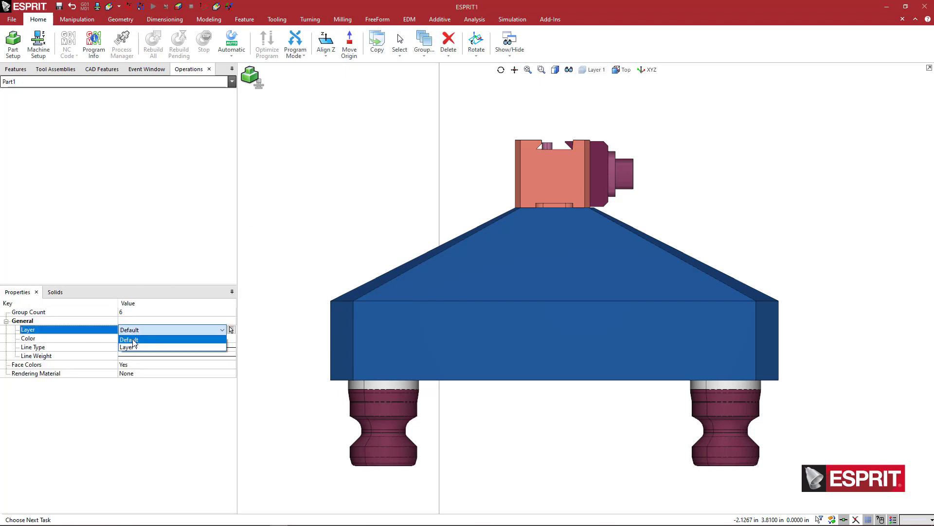
click(156, 343)
click(493, 94)
Hide Layer 1, then show it again to confirm the vise blocks moved
click(536, 90)
click(592, 70)
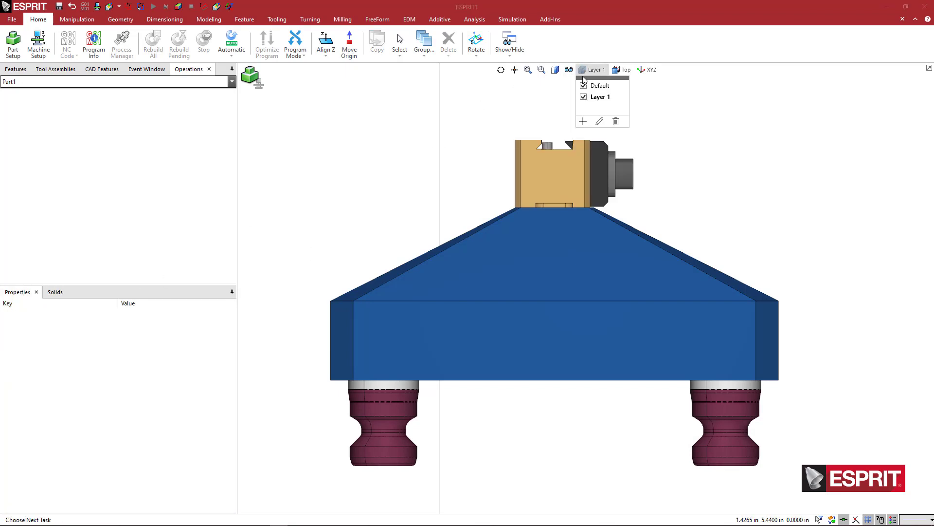
click(583, 97)
middle_drag(772, 181, 614, 292)
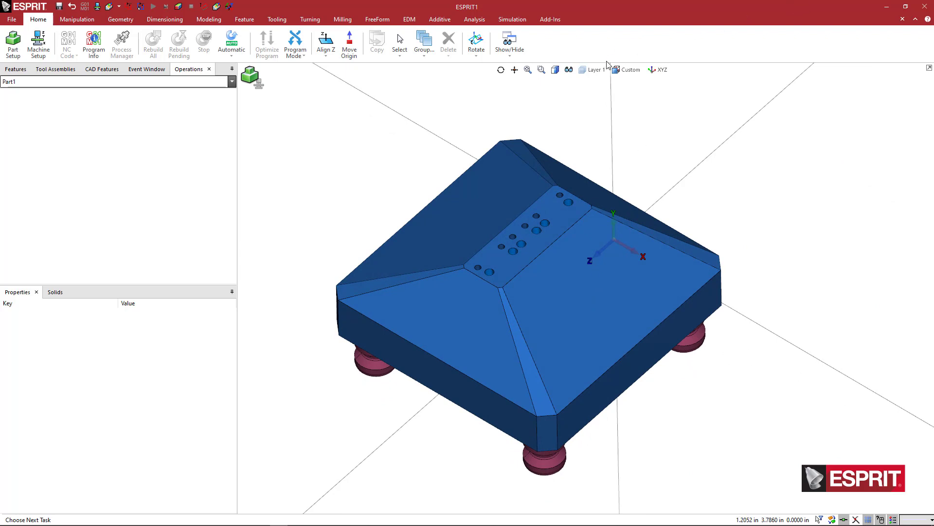
click(594, 69)
click(583, 97)
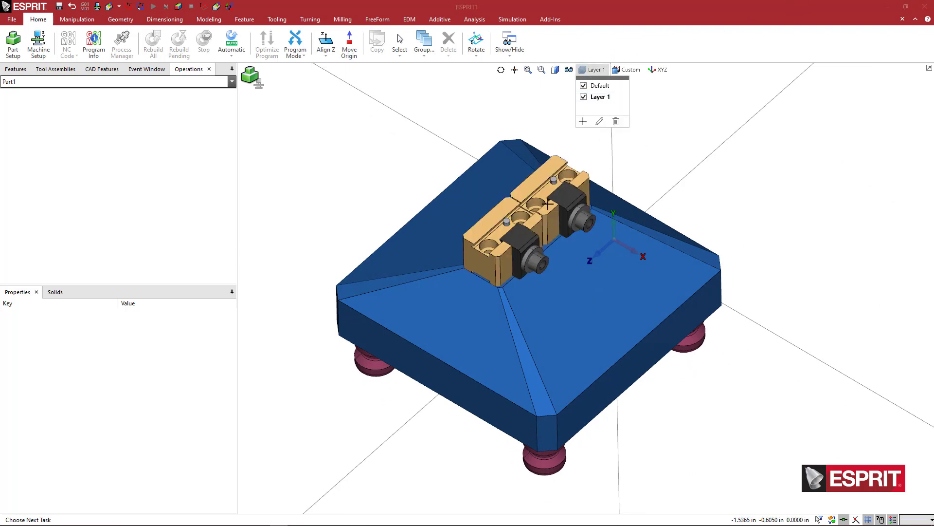
Orbit to the part's underside and select the base plate's bottom face
middle_drag(686, 202, 650, 193)
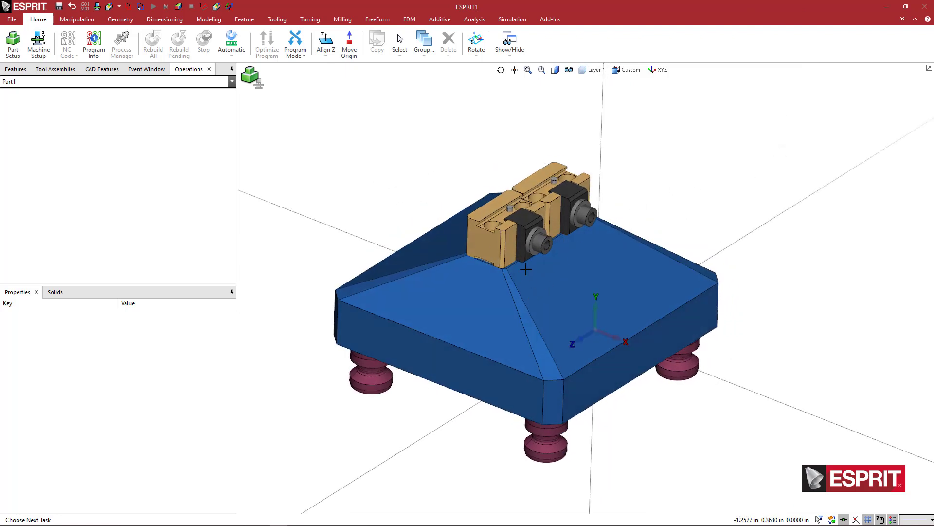
middle_drag(614, 296, 612, 283)
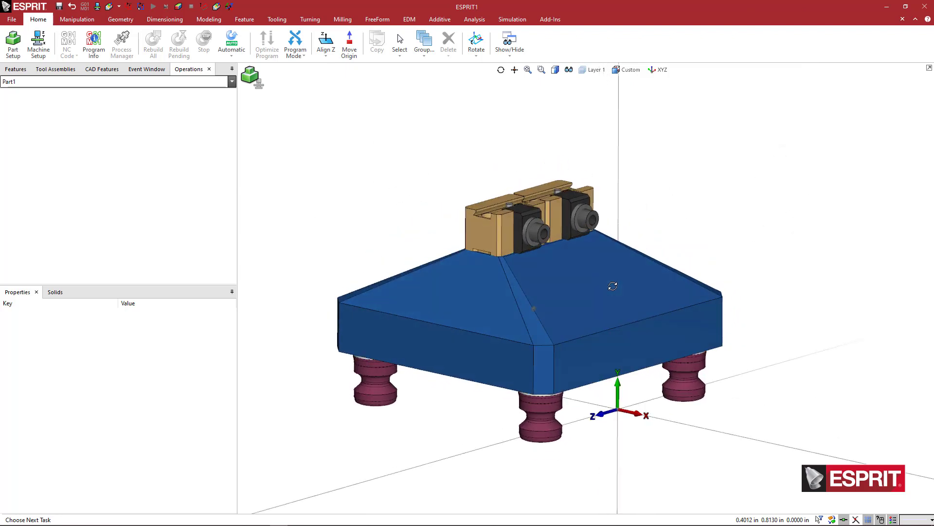
scroll(548, 236, up, 3)
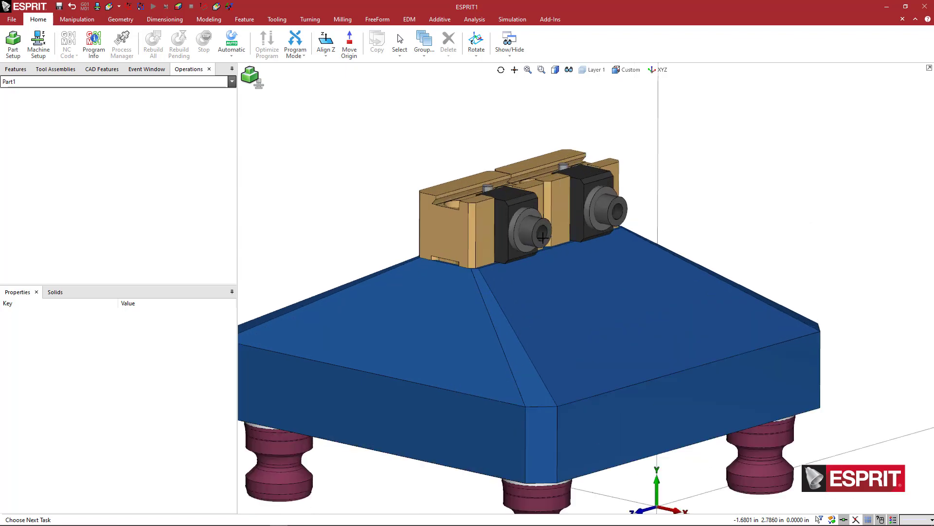
scroll(543, 237, down, 2)
middle_drag(511, 294, 561, 290)
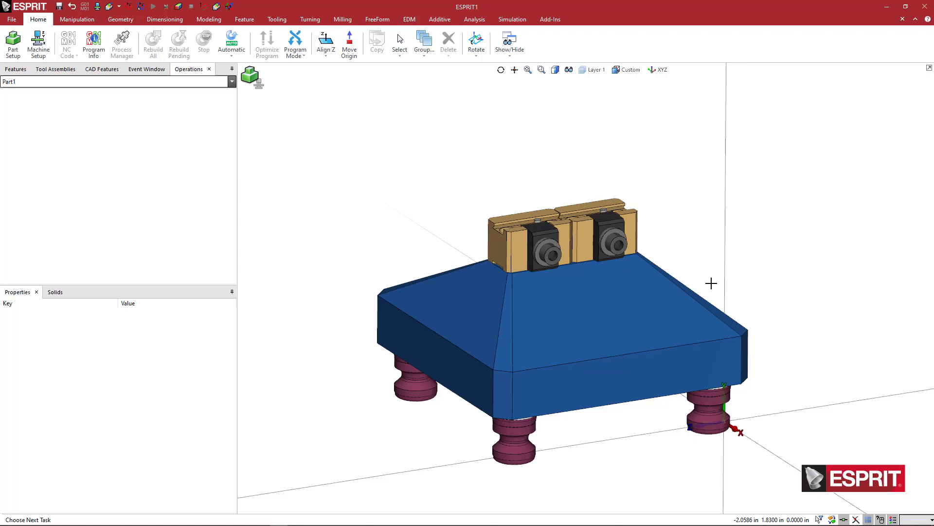
middle_drag(711, 283, 576, 231)
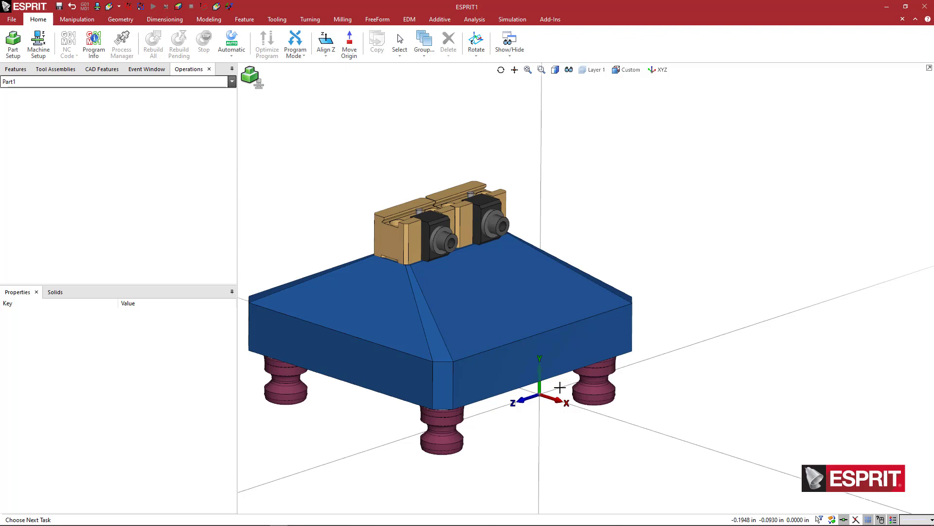
middle_drag(560, 387, 661, 381)
click(478, 378)
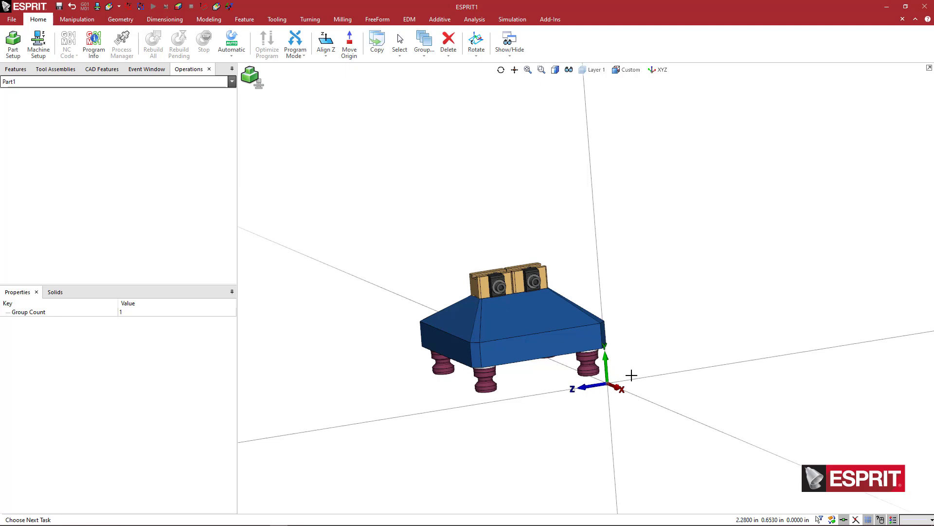
middle_drag(632, 375, 678, 362)
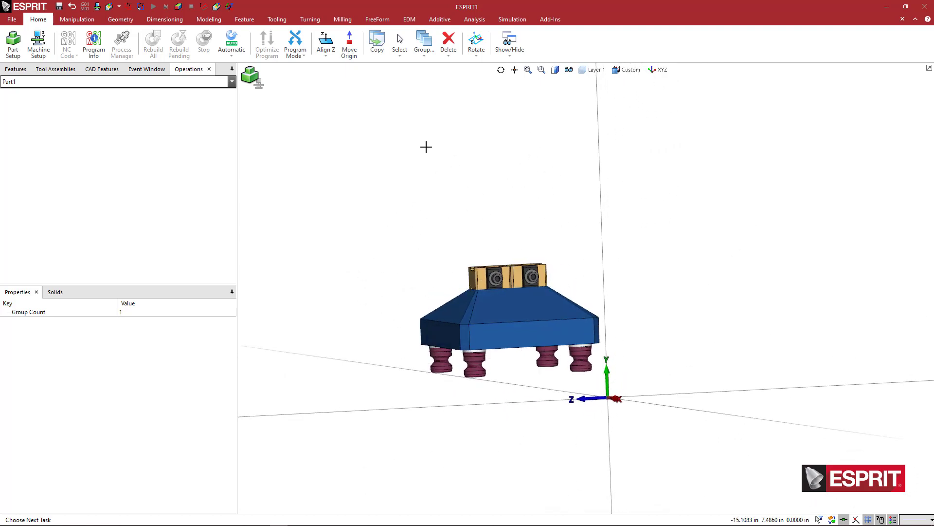
Align the selected bottom face to Z so the fixture stands level and upright
middle_drag(573, 321, 620, 271)
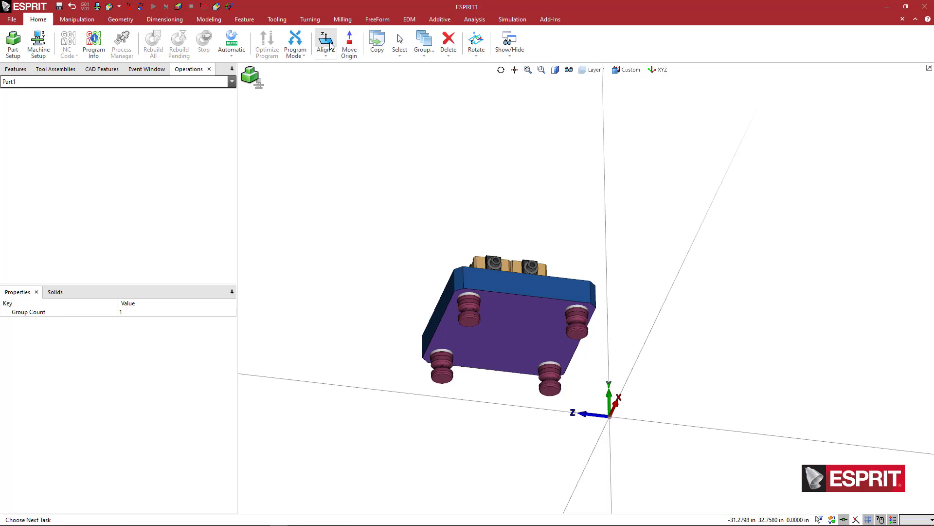
click(326, 41)
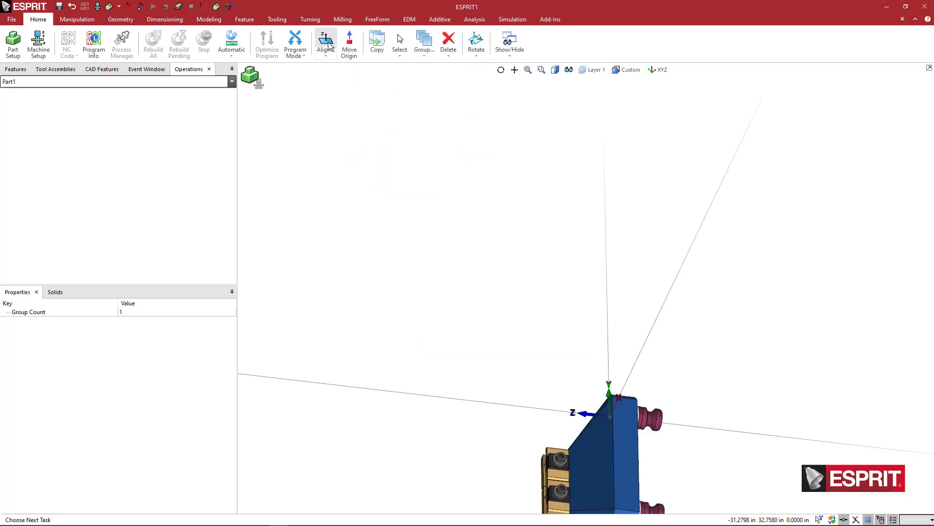
mouse_move(575, 327)
middle_down()
mouse_move(648, 265)
mouse_move(634, 241)
mouse_move(570, 236)
mouse_move(618, 246)
mouse_move(628, 276)
mouse_move(547, 282)
mouse_move(528, 269)
mouse_move(588, 321)
middle_up()
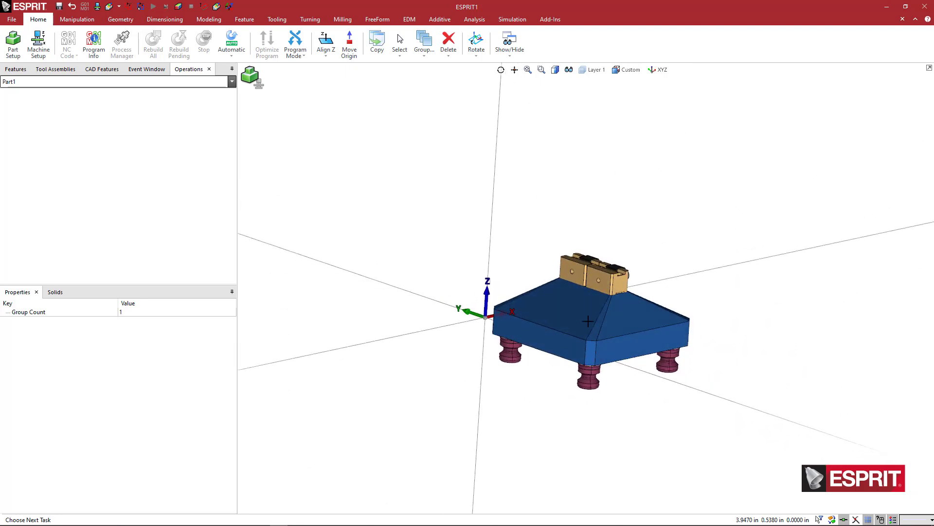
Select the base's front and left side faces and show unselected solids as wireframe
click(637, 346)
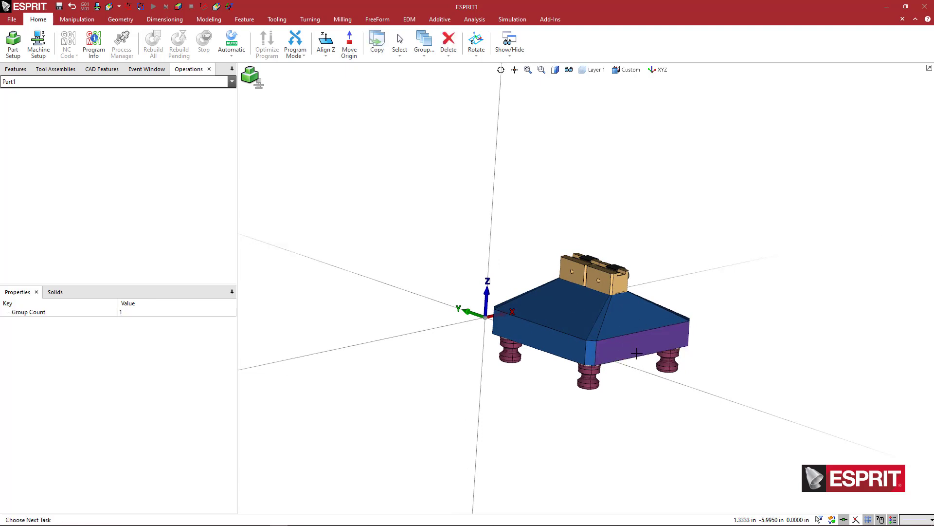
middle_drag(634, 257, 526, 301)
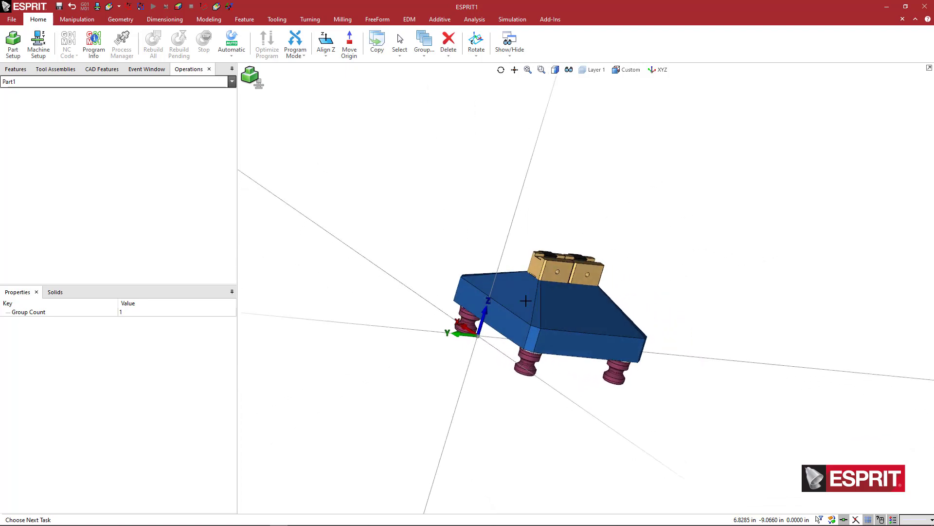
click(500, 319)
click(556, 69)
click(555, 103)
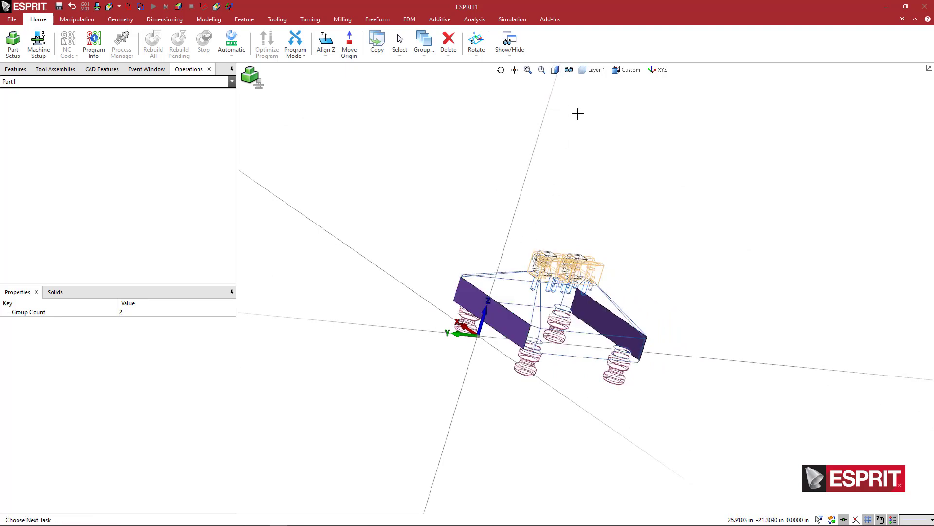
middle_drag(659, 238, 616, 246)
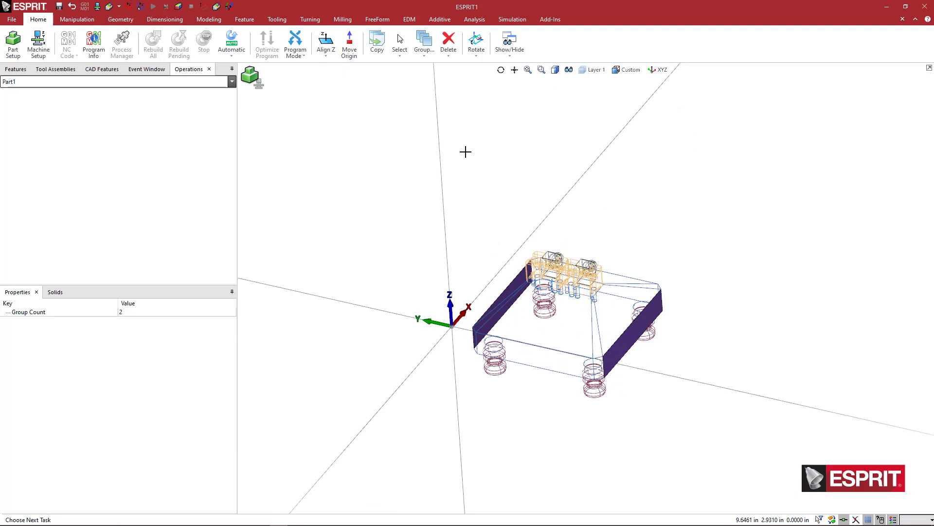
Align the selected side faces to Y, flip the fixture on top, and restore shaded display
click(327, 57)
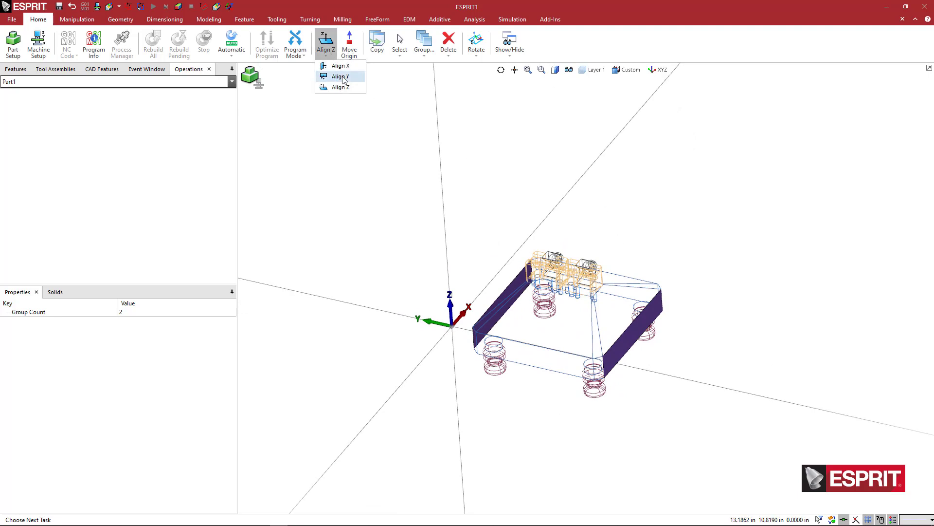
click(340, 76)
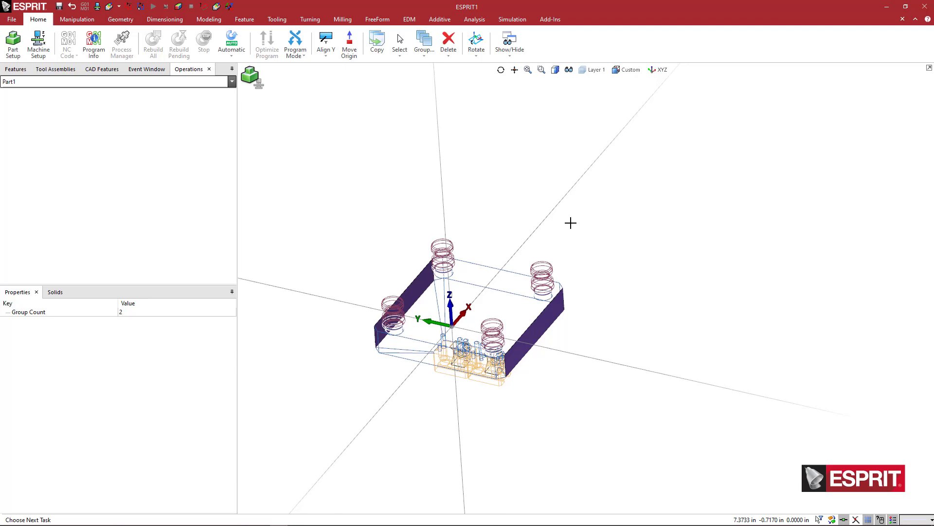
mouse_move(599, 250)
middle_down()
mouse_move(594, 227)
mouse_move(598, 253)
middle_up()
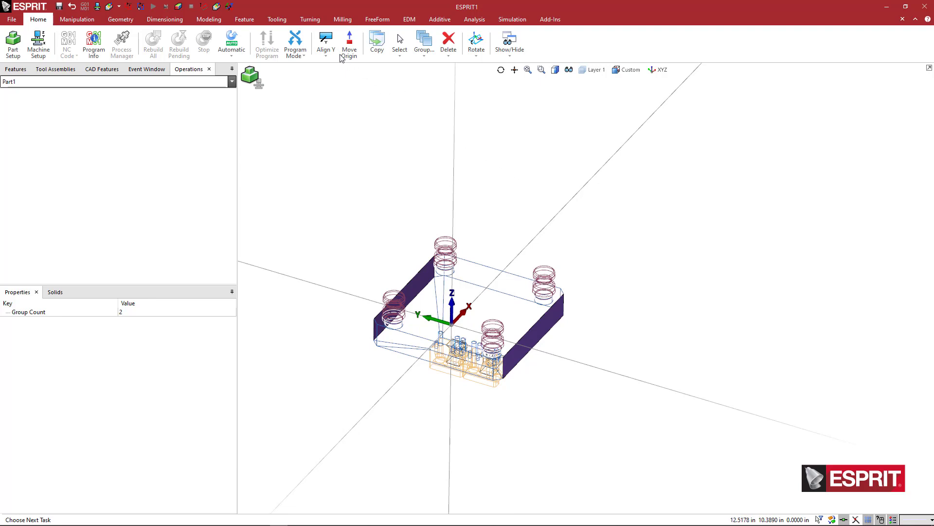
click(326, 40)
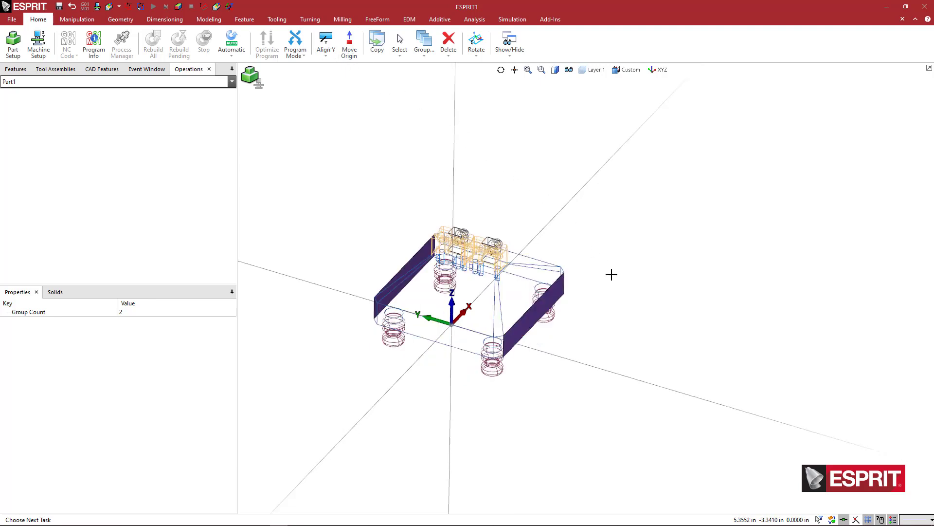
click(556, 70)
click(556, 102)
middle_drag(617, 255, 554, 282)
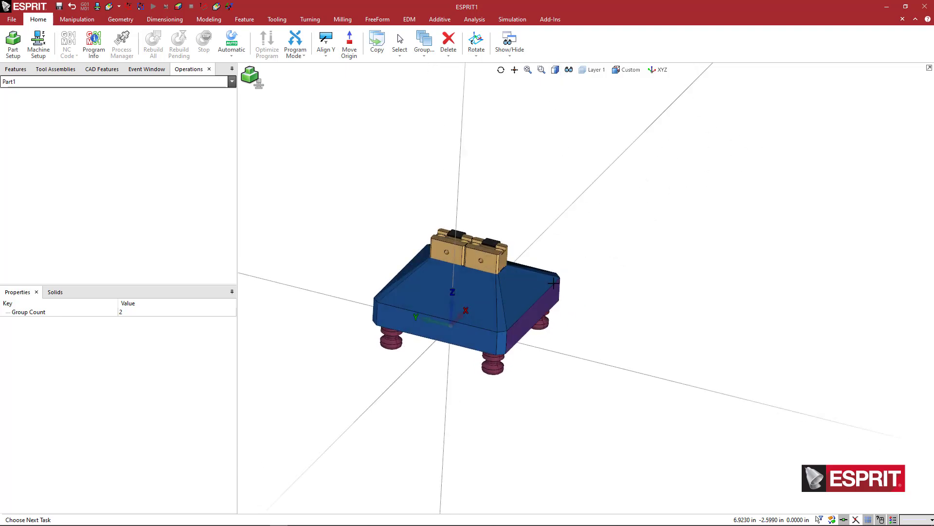
Align the base's front and right side faces with X, then deselect and review the fixture
click(469, 332)
middle_drag(613, 283, 570, 276)
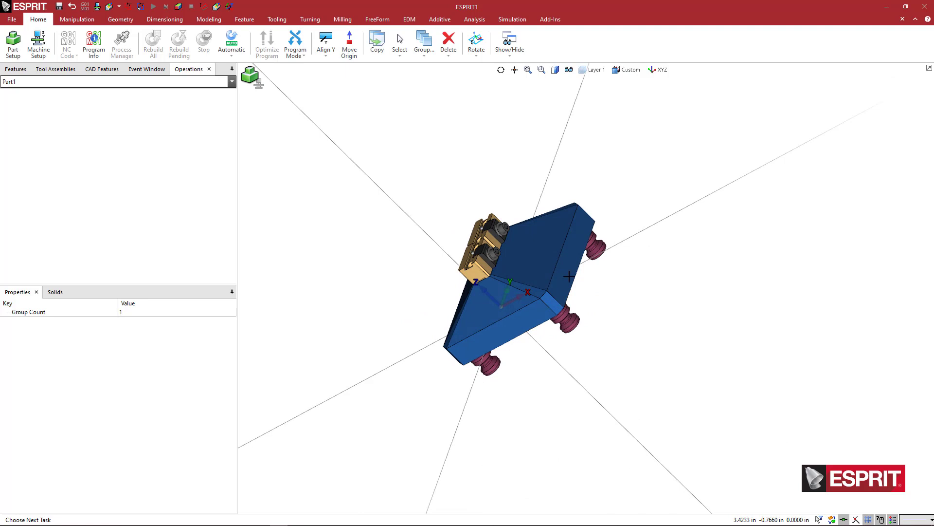
click(577, 277)
click(327, 56)
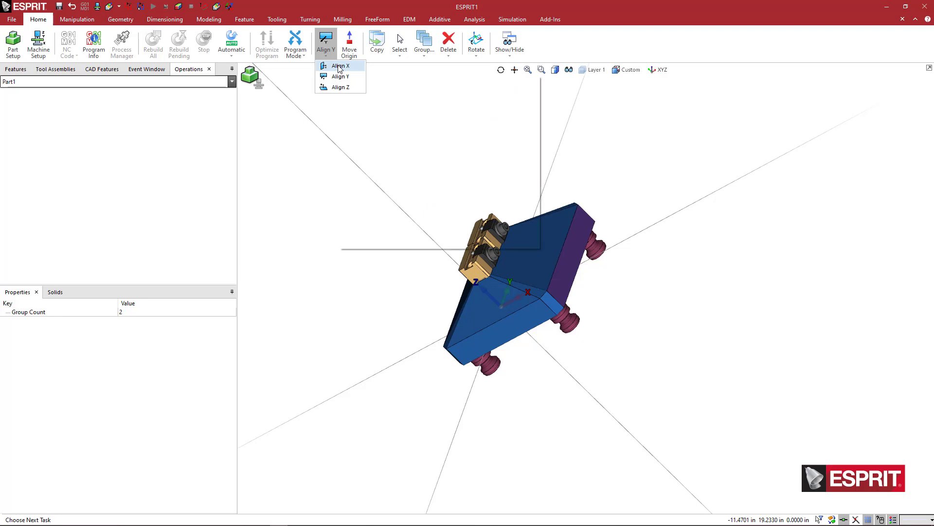
click(340, 66)
middle_drag(451, 150, 549, 138)
click(596, 225)
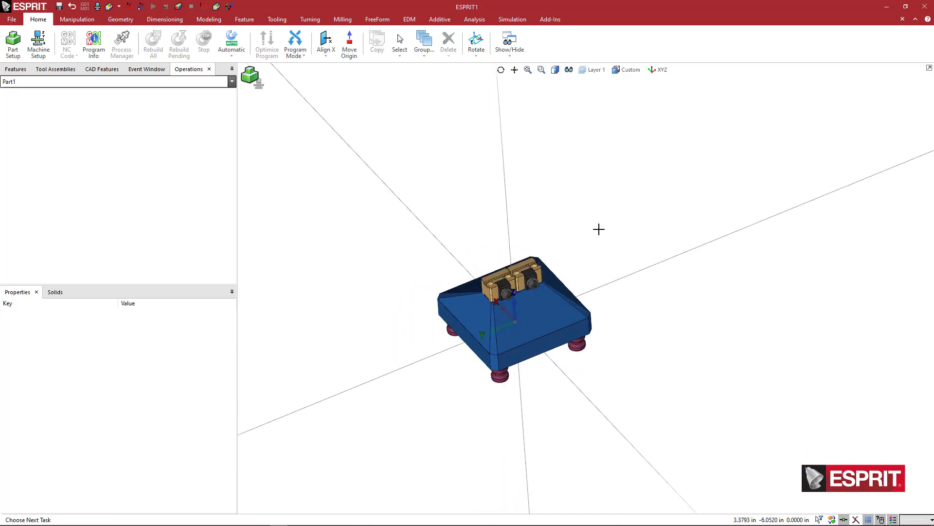
middle_drag(599, 227, 527, 237)
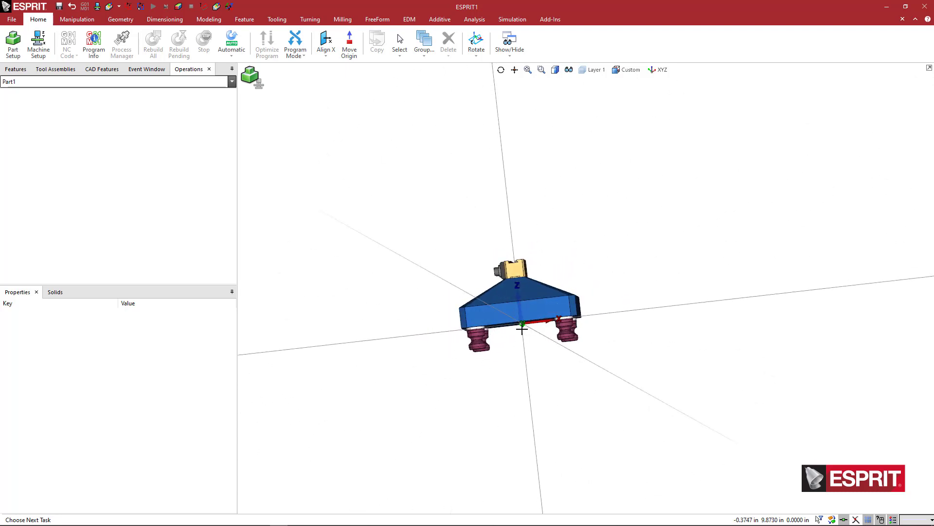
middle_drag(522, 329, 589, 289)
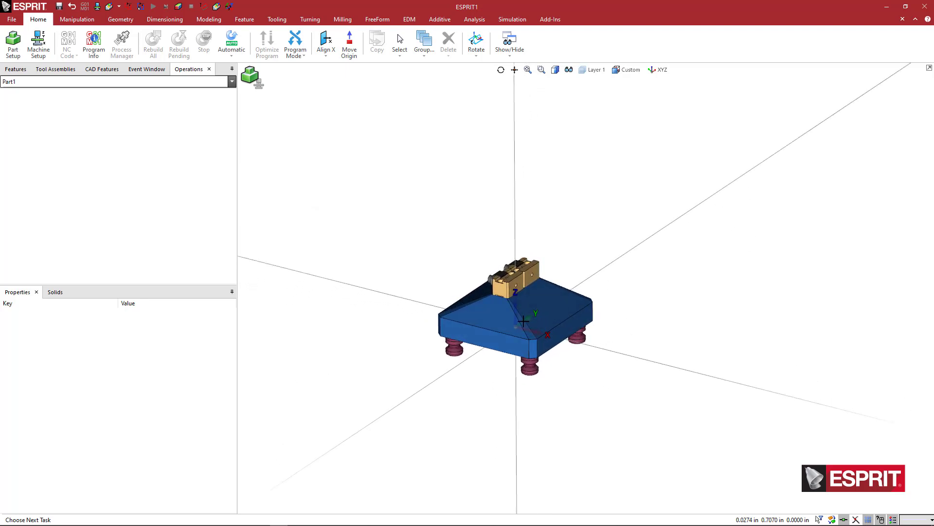
scroll(528, 331, up, 4)
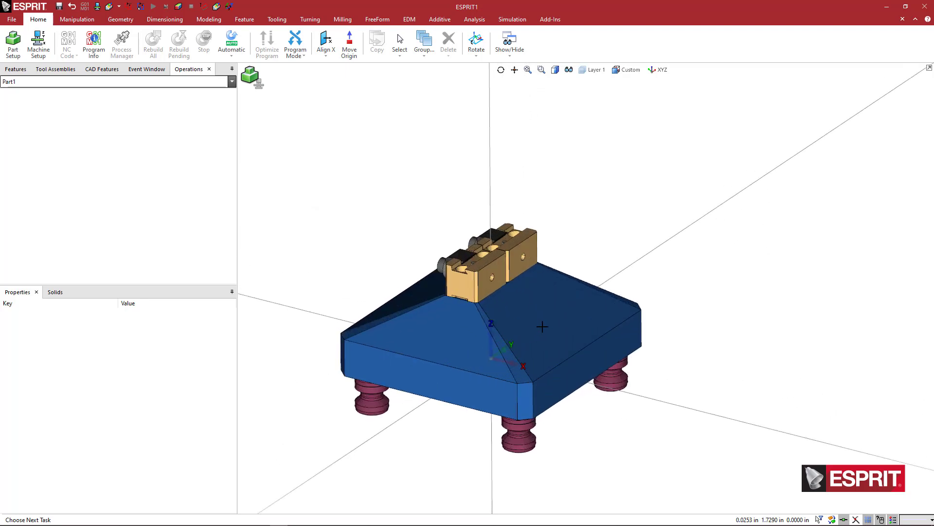
Select every object in the fixture assembly
middle_drag(621, 305, 442, 286)
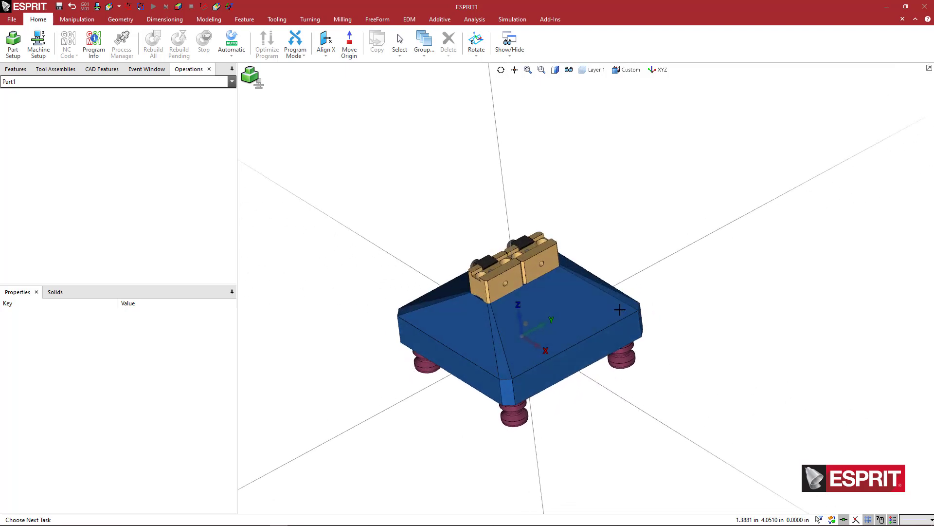
middle_drag(569, 313, 497, 268)
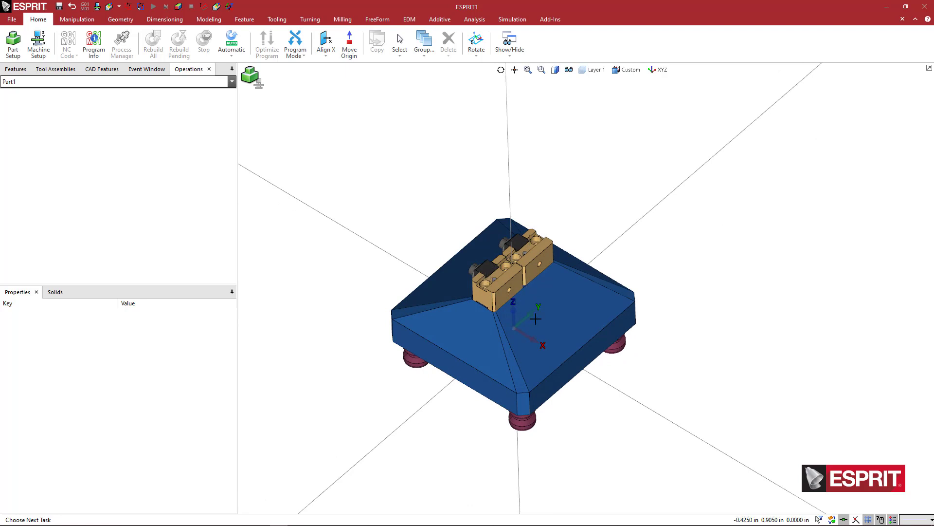
right_click(603, 166)
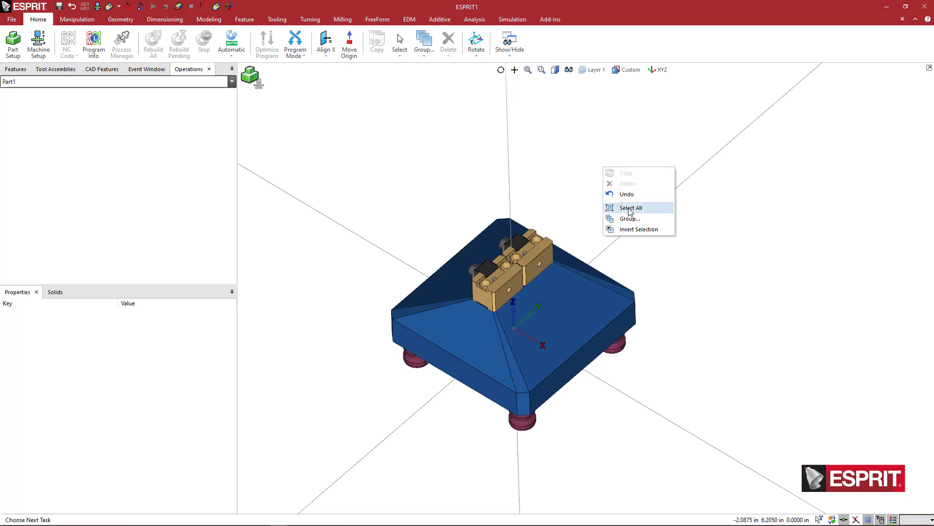
click(629, 208)
Rotate the whole selection 90 degrees as a move rather than copies, then deselect it
right_click(602, 177)
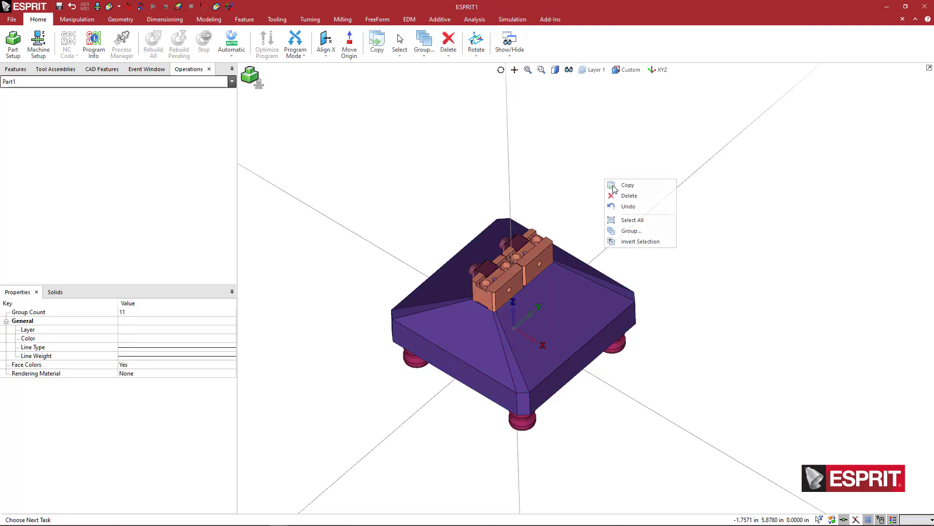
click(620, 184)
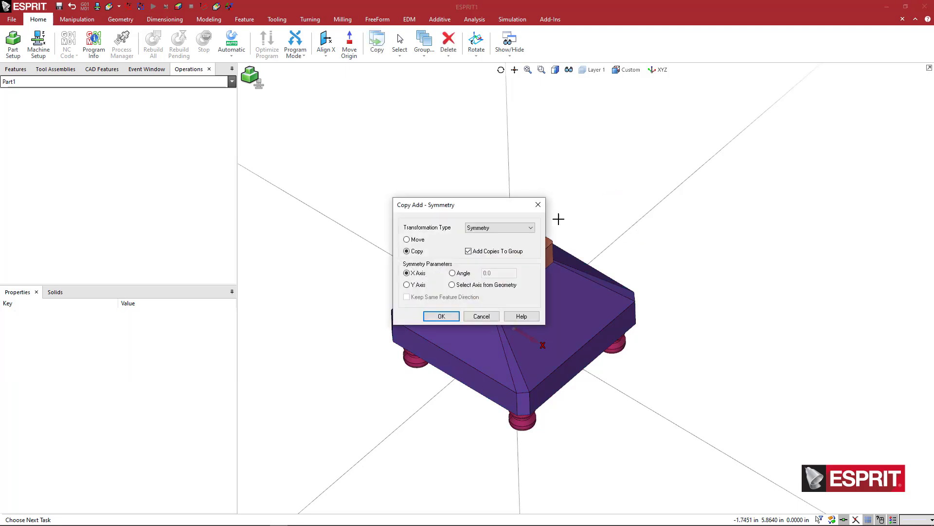
click(496, 228)
click(475, 235)
click(476, 231)
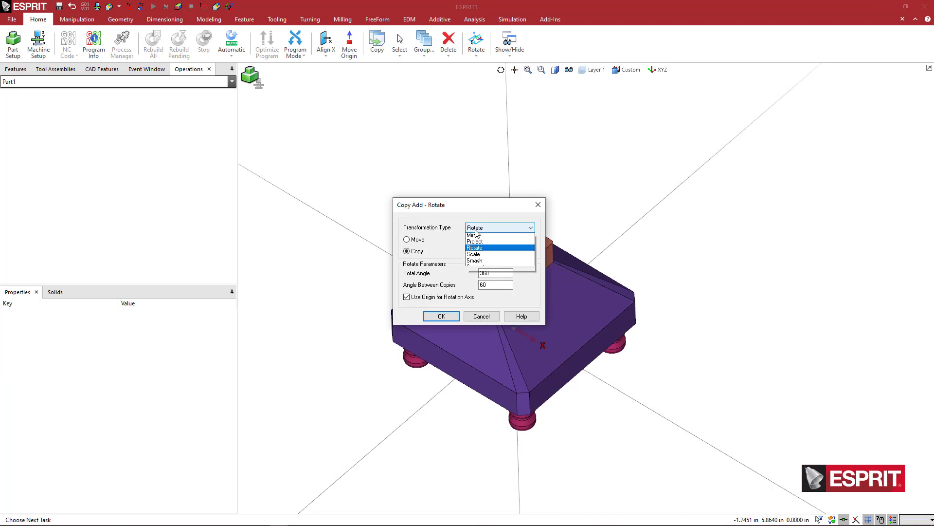
click(407, 239)
click(407, 239)
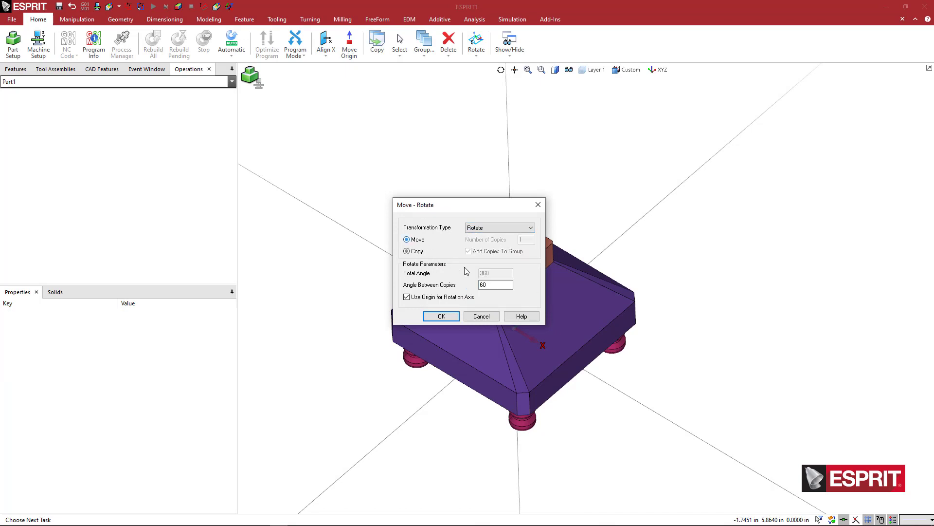
key(Tab)
text(9)
drag(481, 210, 323, 182)
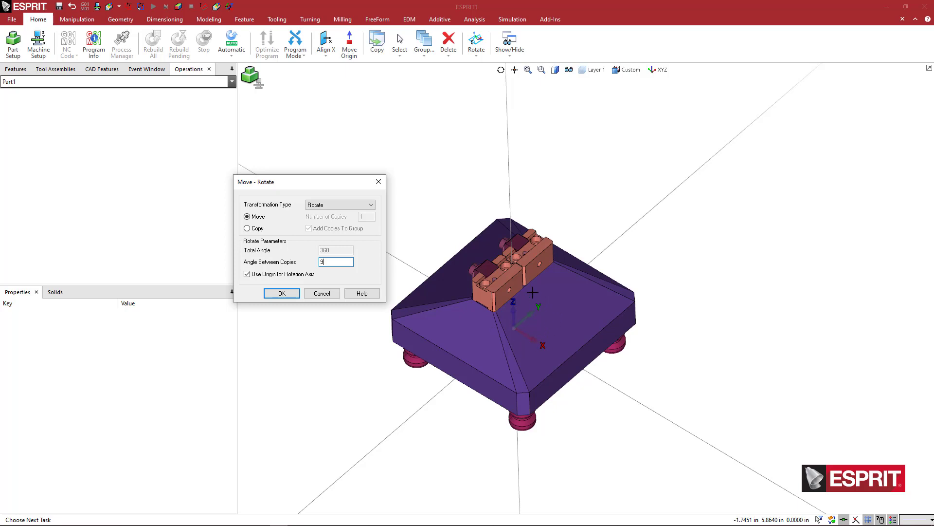
drag(341, 259, 312, 263)
text(90)
click(294, 295)
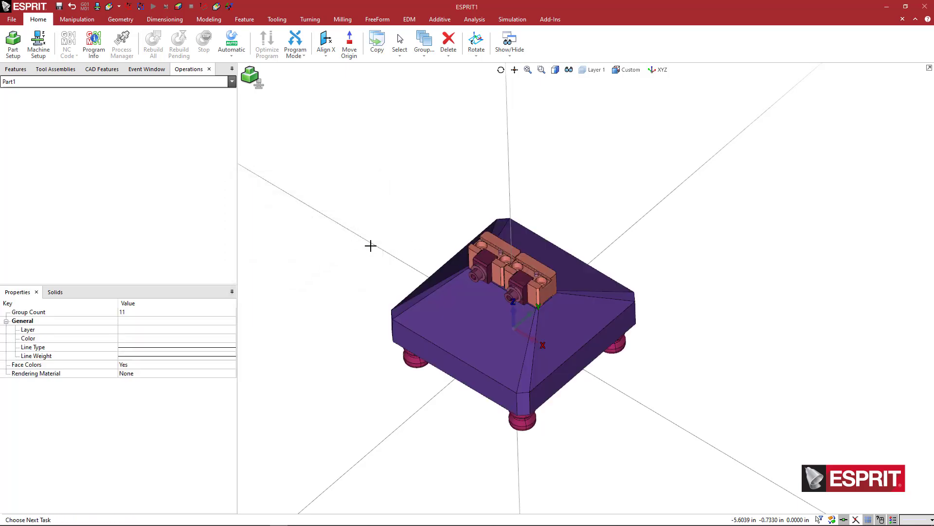
click(609, 206)
middle_drag(663, 263, 706, 271)
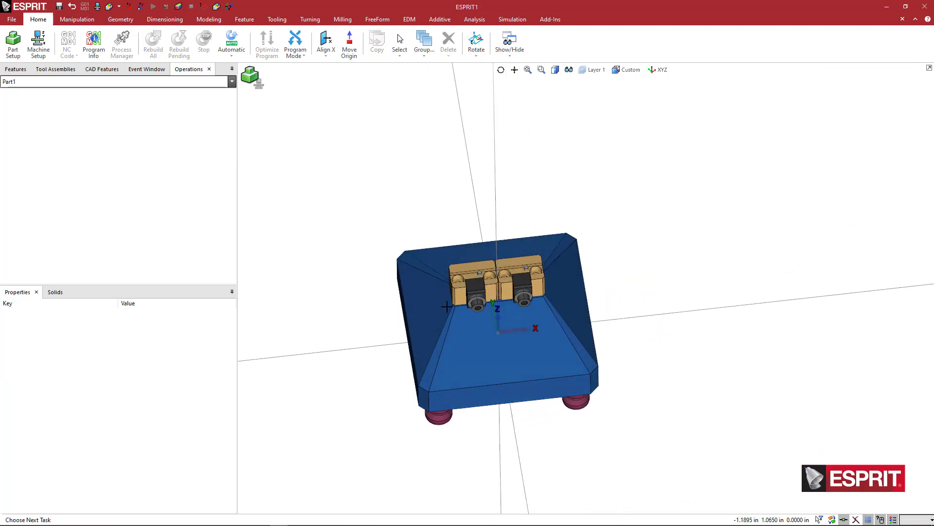
scroll(507, 307, up, 4)
scroll(512, 311, down, 1)
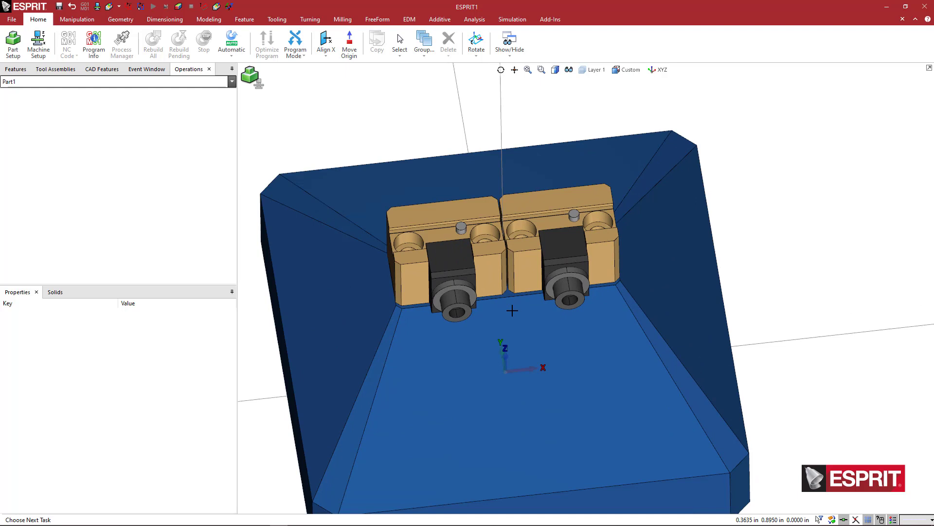
mouse_move(512, 310)
middle_down()
mouse_move(522, 309)
mouse_move(516, 297)
mouse_move(524, 313)
mouse_move(493, 304)
mouse_move(529, 319)
mouse_move(523, 311)
middle_up()
scroll(493, 250, up, 5)
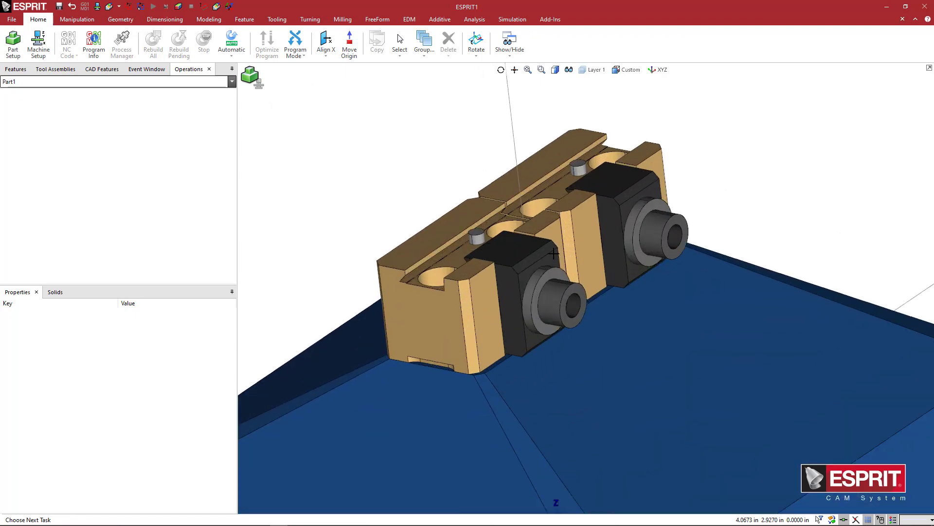
mouse_move(554, 253)
middle_down()
mouse_move(565, 263)
mouse_move(566, 253)
middle_up()
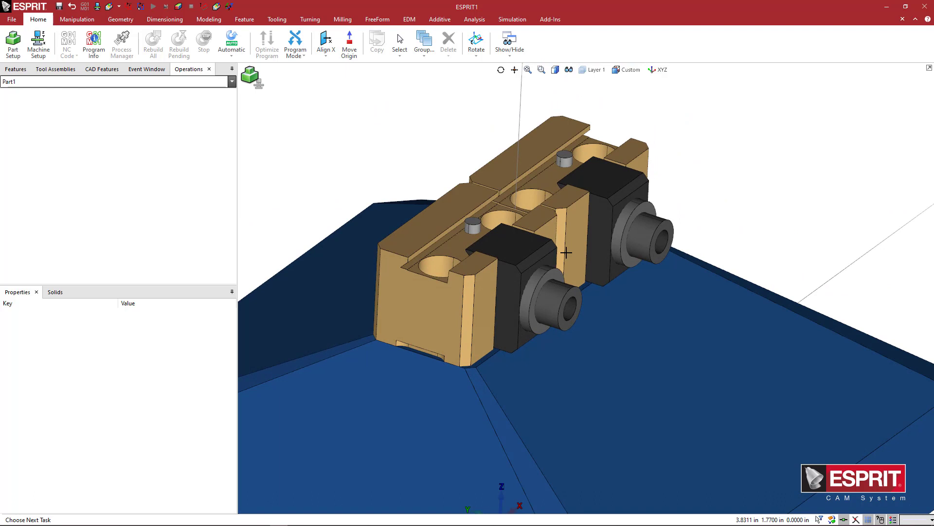
scroll(541, 244, down, 2)
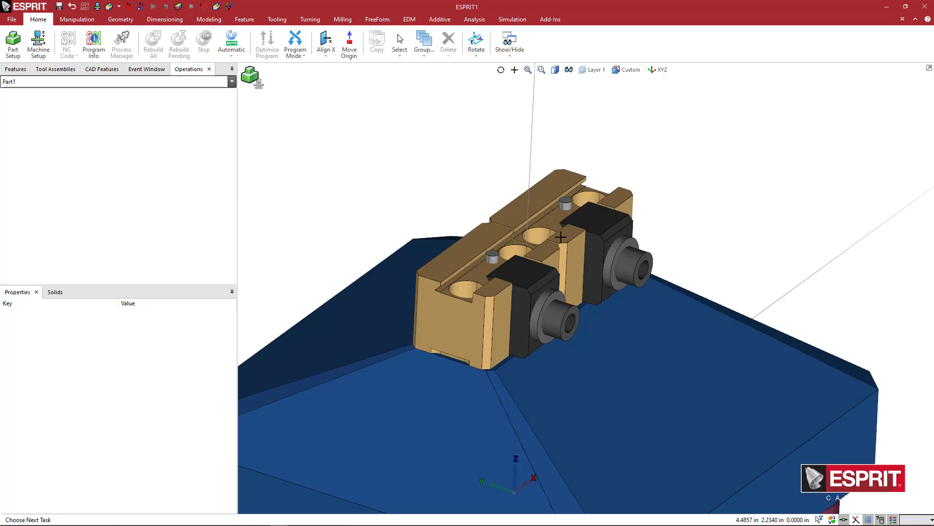
scroll(530, 245, up, 3)
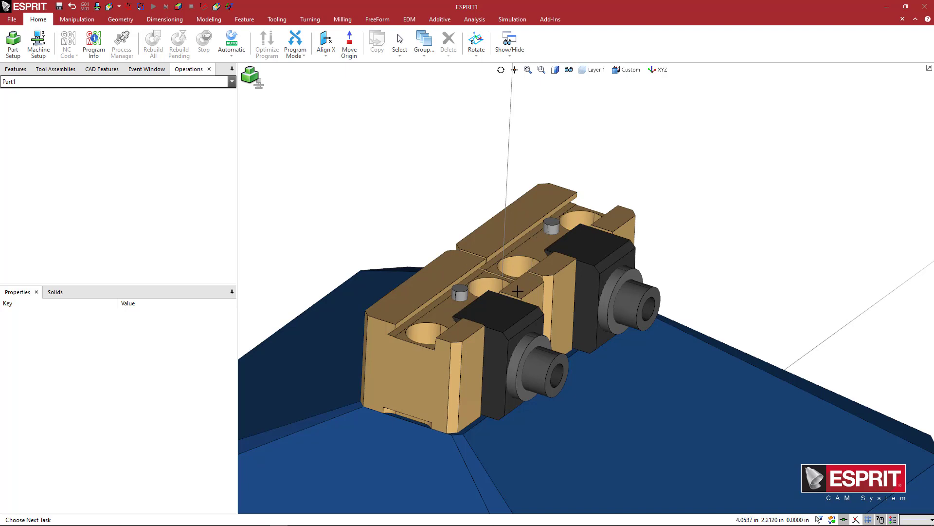
middle_drag(554, 276, 545, 267)
scroll(545, 273, down, 5)
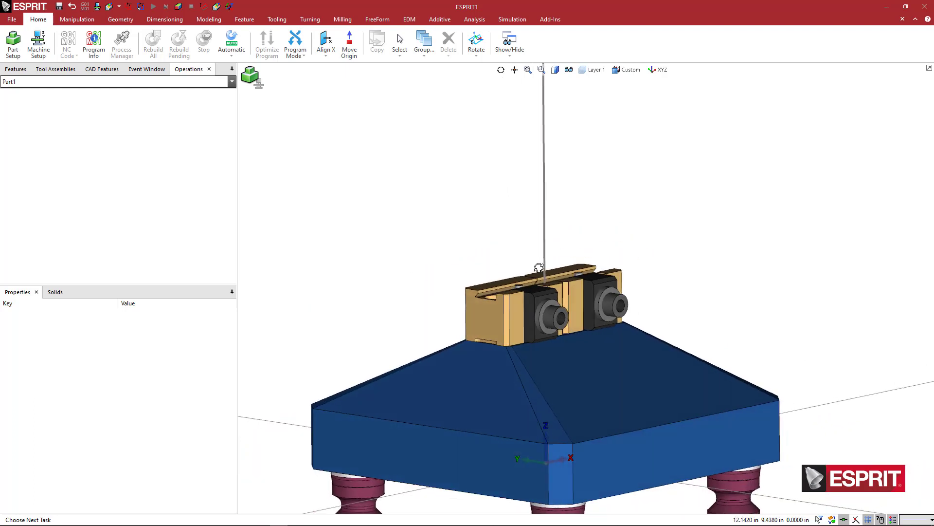
scroll(542, 279, up, 6)
scroll(542, 278, up, 2)
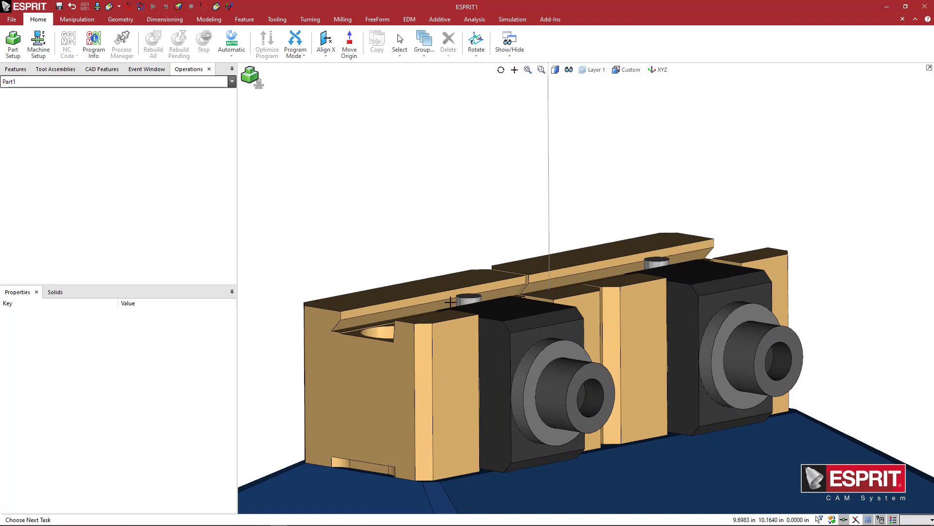
middle_drag(456, 303, 458, 290)
click(463, 257)
scroll(507, 262, down, 2)
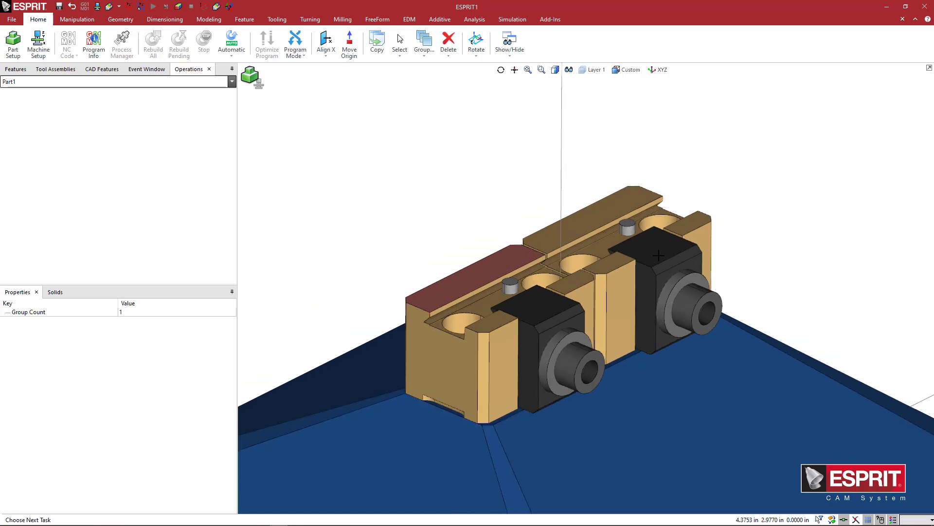
Check the left and right jaw solids, then deselect them and orbit around the fixture
middle_drag(659, 255, 778, 249)
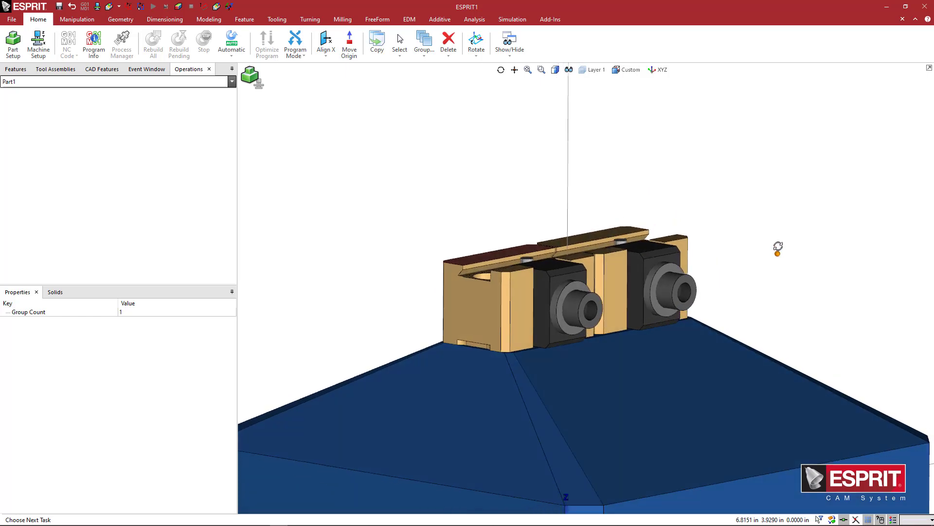
scroll(777, 249, down, 5)
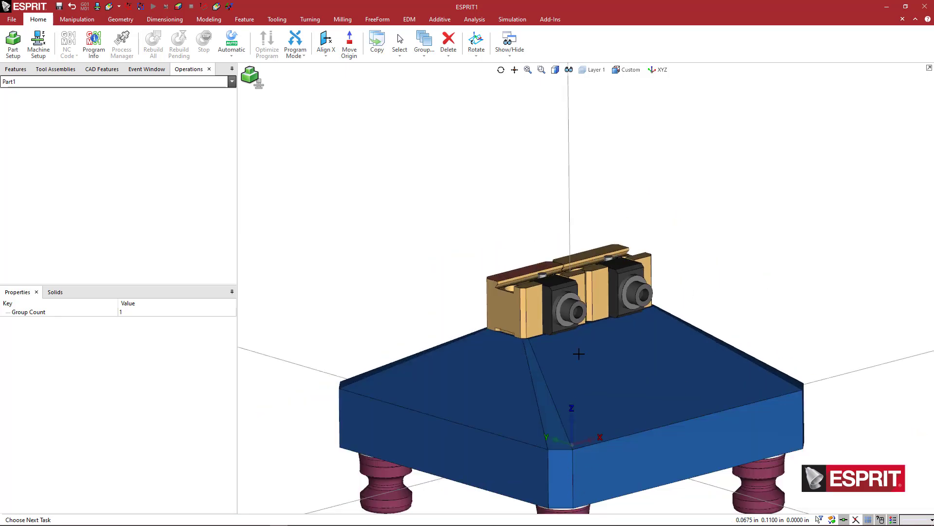
middle_drag(636, 247, 579, 267)
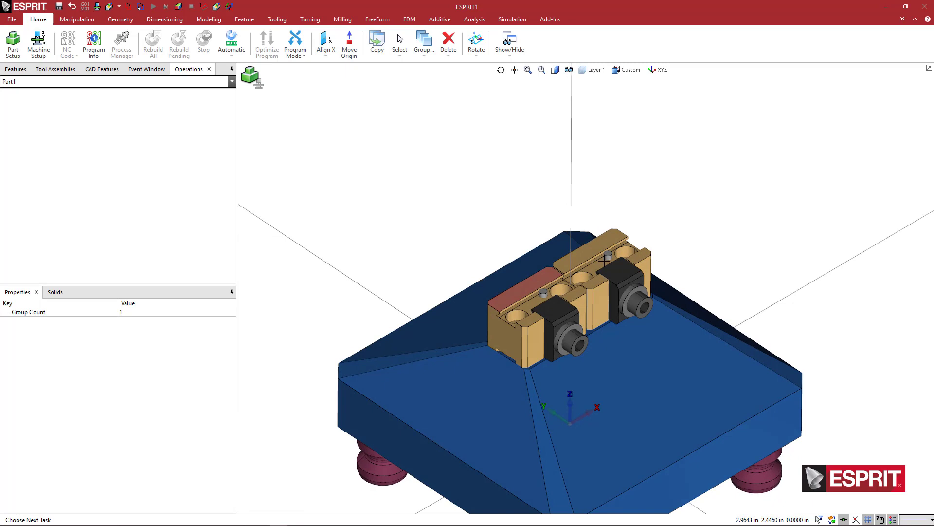
key(Escape)
click(535, 341)
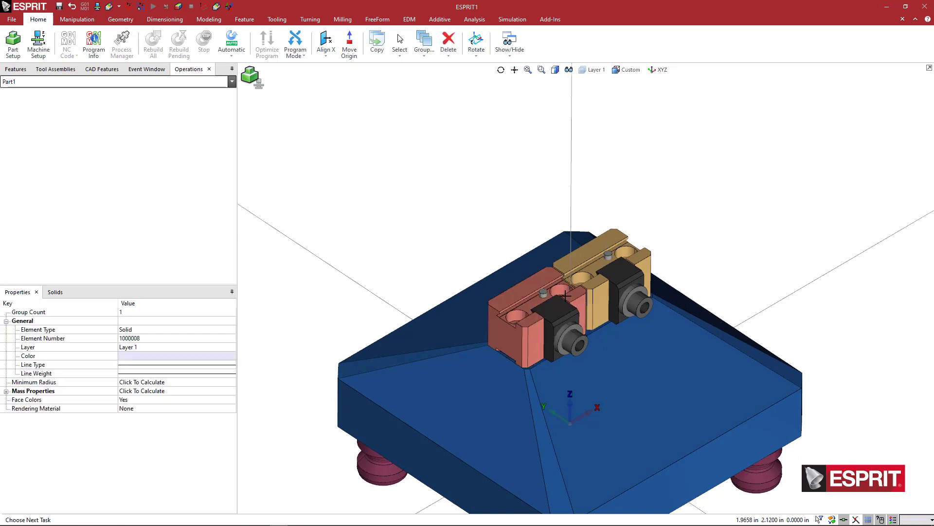
key(Escape)
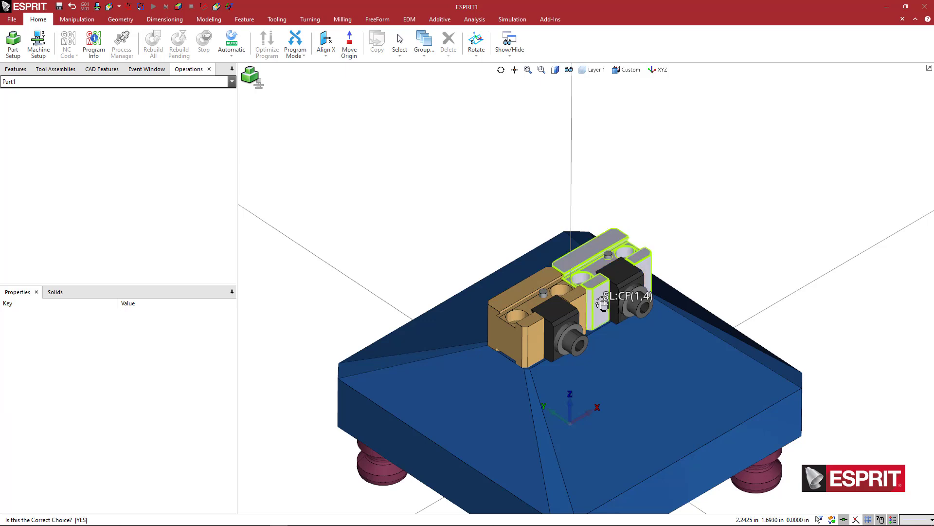
click(601, 302)
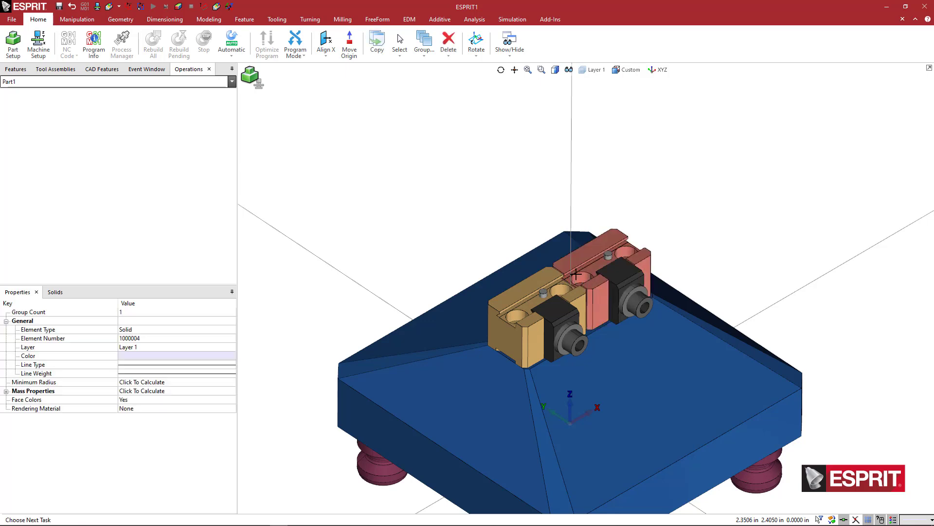
middle_drag(571, 297, 564, 318)
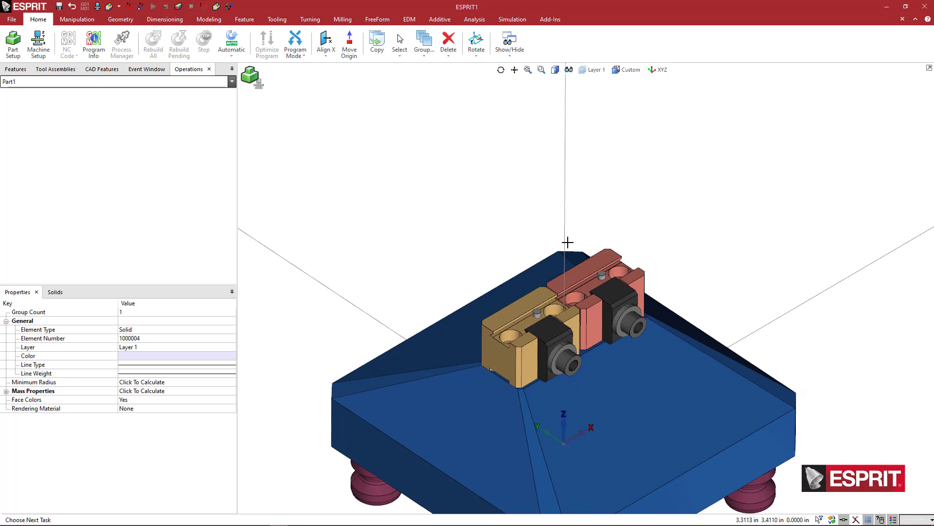
click(642, 246)
middle_drag(642, 246, 612, 303)
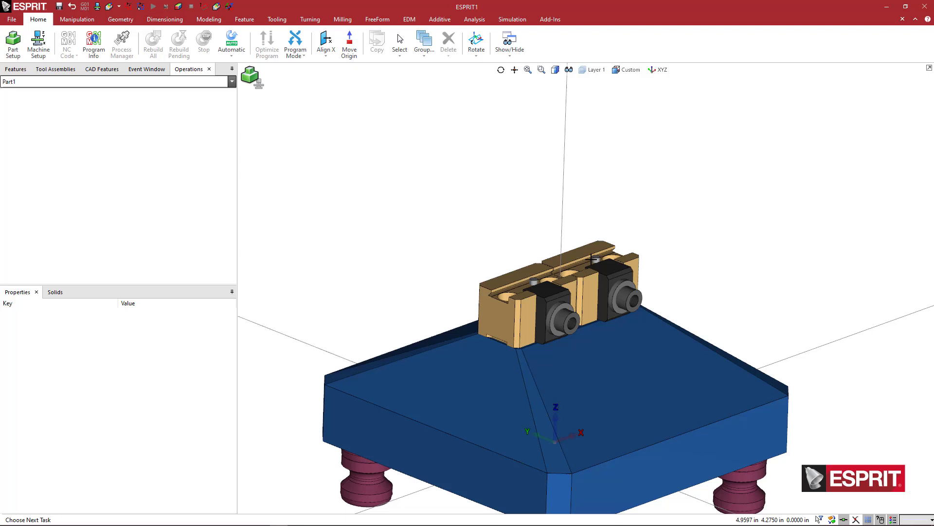
mouse_move(680, 204)
middle_down()
mouse_move(677, 217)
mouse_move(668, 200)
middle_up()
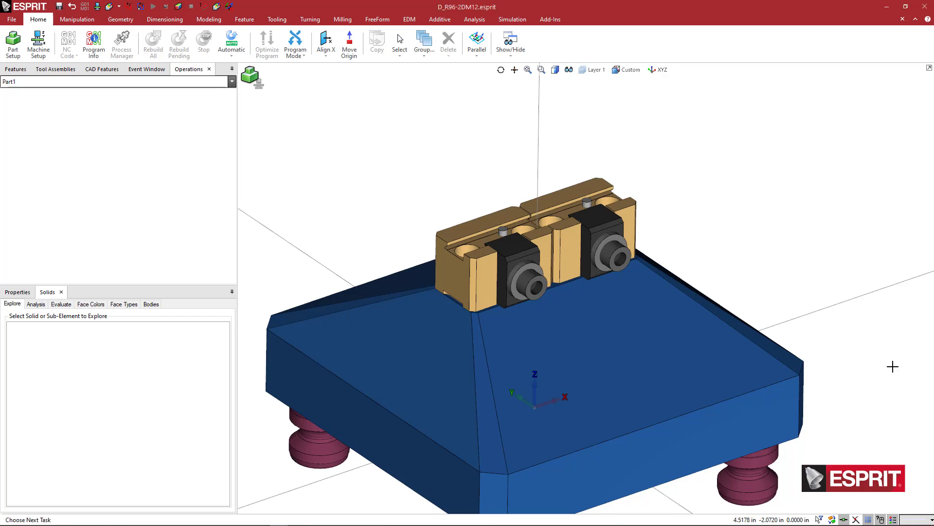
In isometric view, select the left jaw's top face to display its details
key(Home)
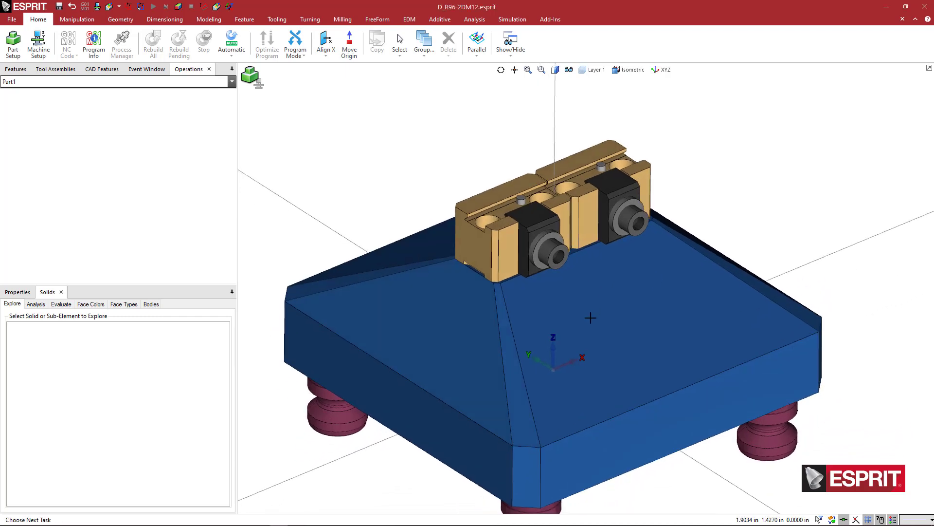
scroll(591, 317, down, 4)
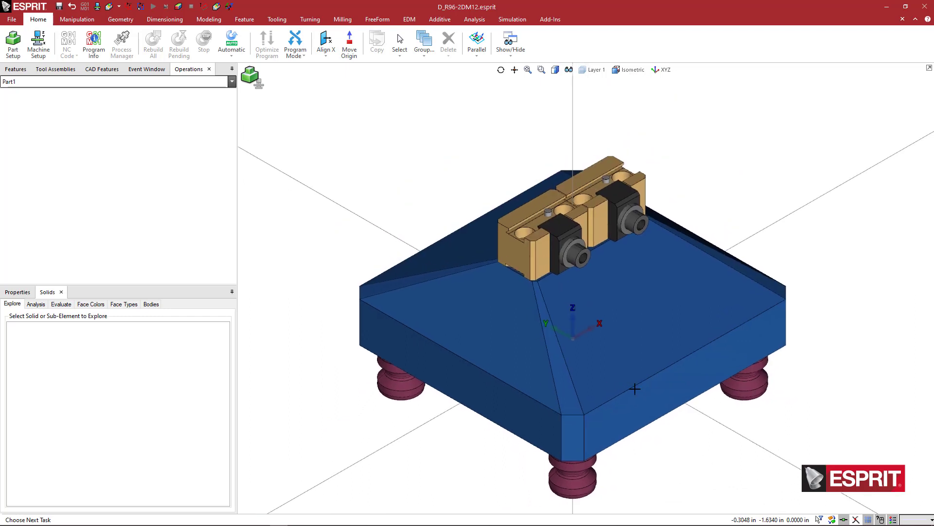
click(507, 222)
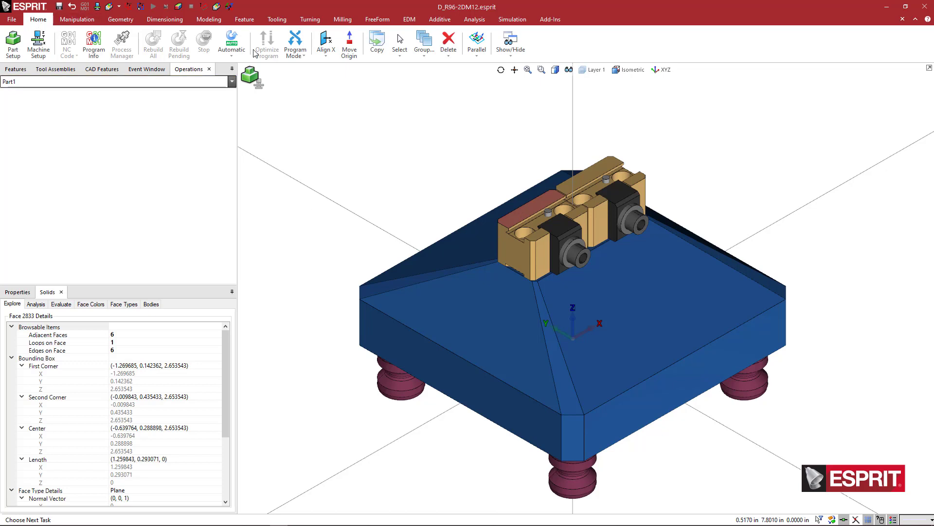
click(510, 43)
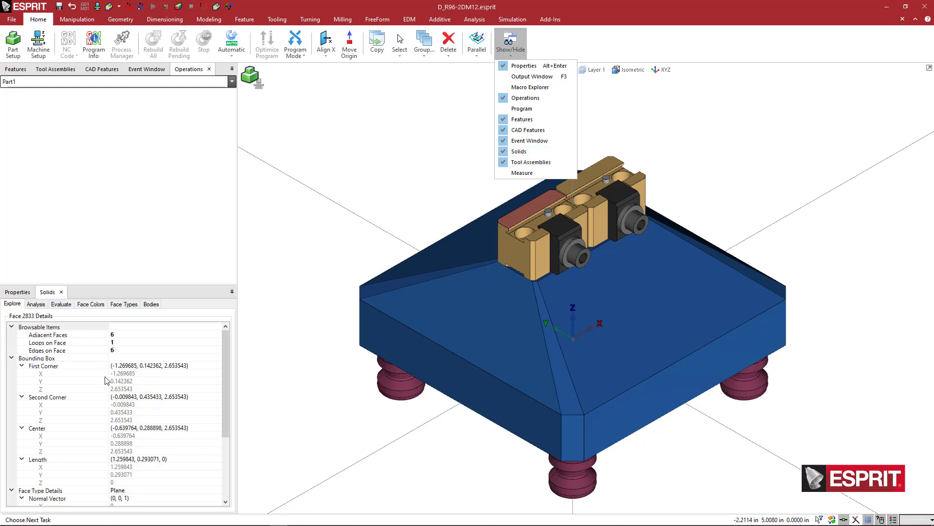
click(51, 298)
Undock and redock the Solids panel, returning to the Face 2833 details
drag(66, 305, 119, 406)
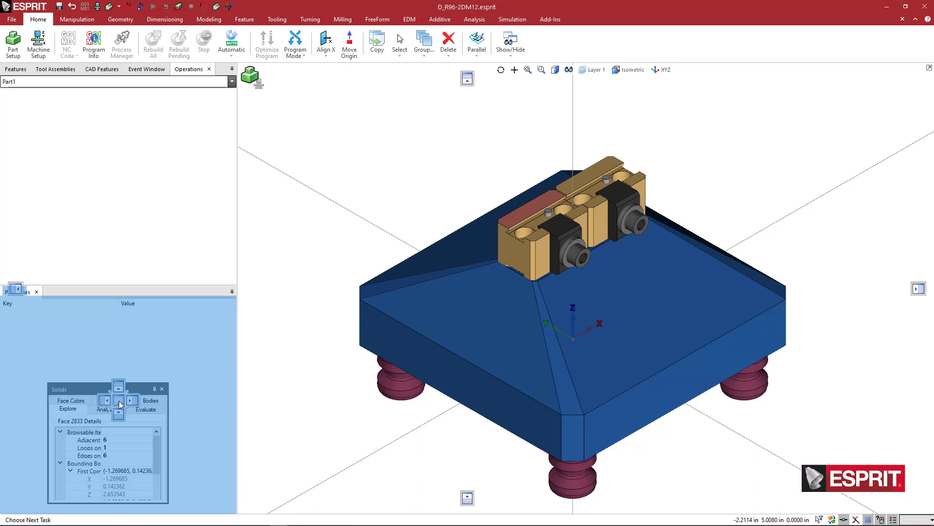
drag(119, 404, 119, 404)
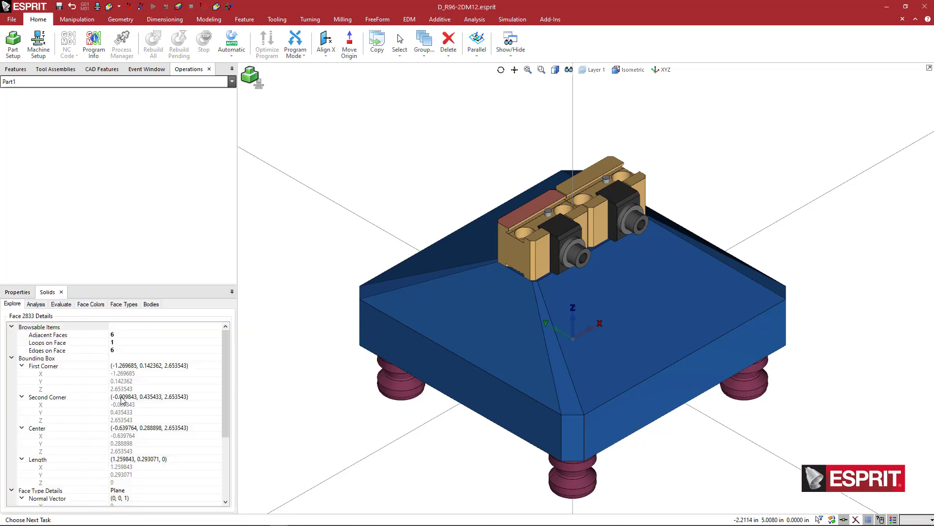
click(19, 293)
click(54, 292)
click(21, 294)
click(55, 292)
Copy the face's First Corner Z value, 2.653543
scroll(527, 209, up, 5)
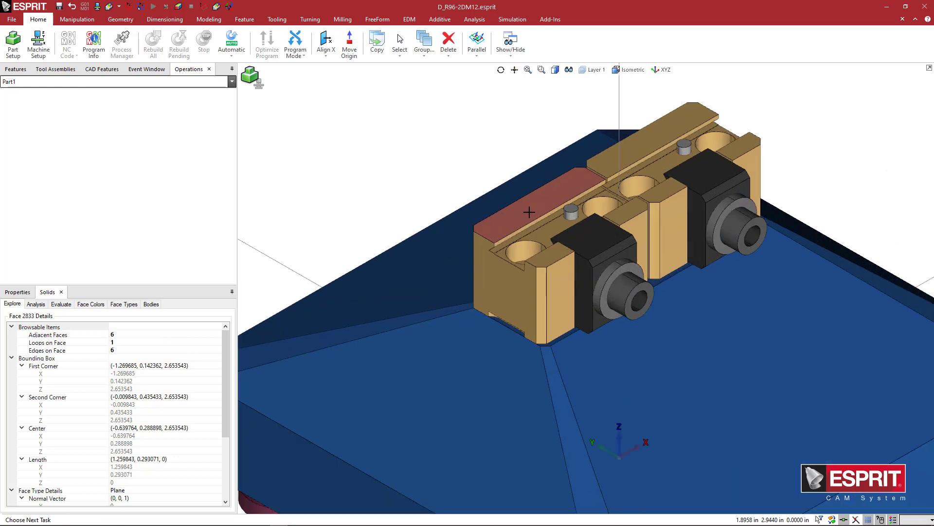
middle_drag(490, 263, 452, 311)
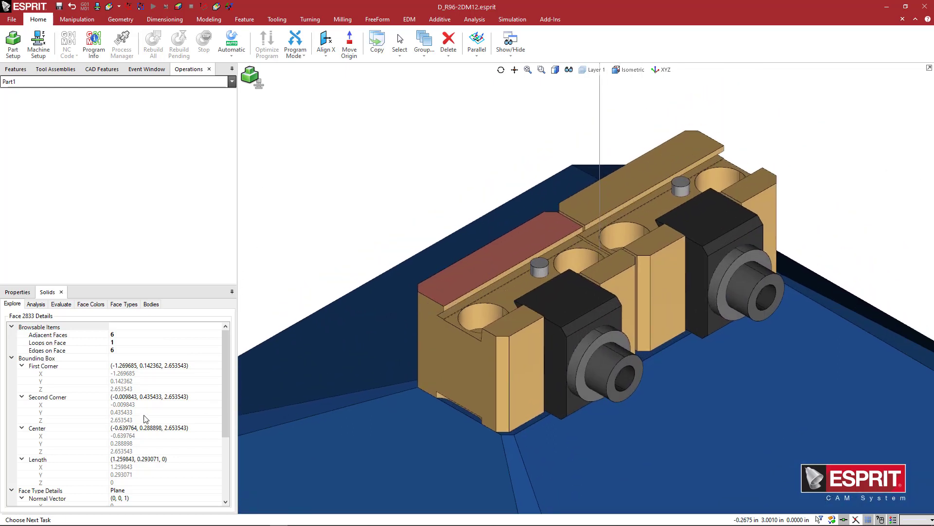
click(131, 390)
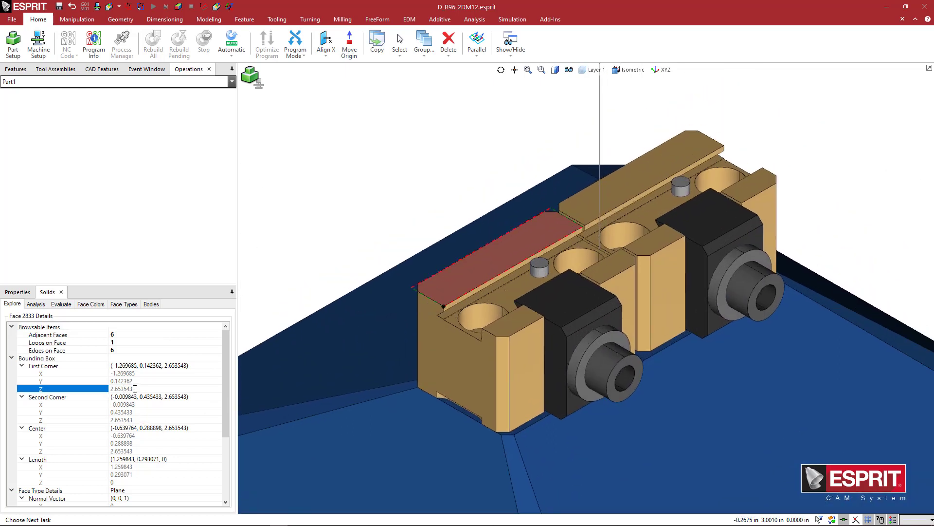
click(135, 388)
right_click(131, 388)
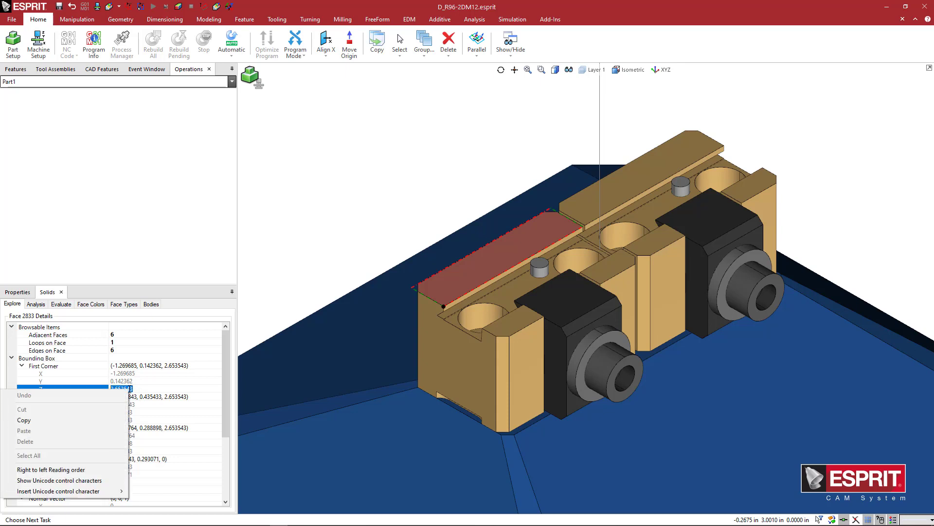
click(100, 419)
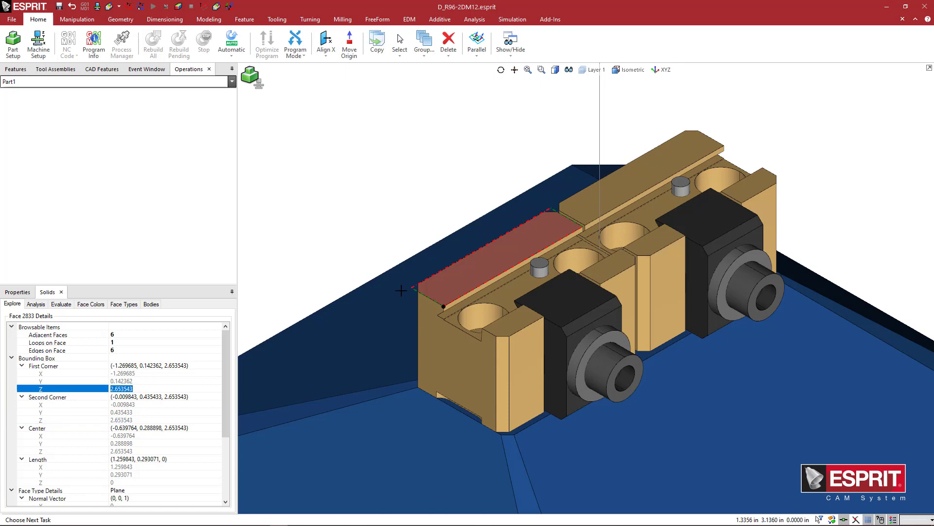
scroll(400, 289, down, 3)
scroll(400, 289, down, 2)
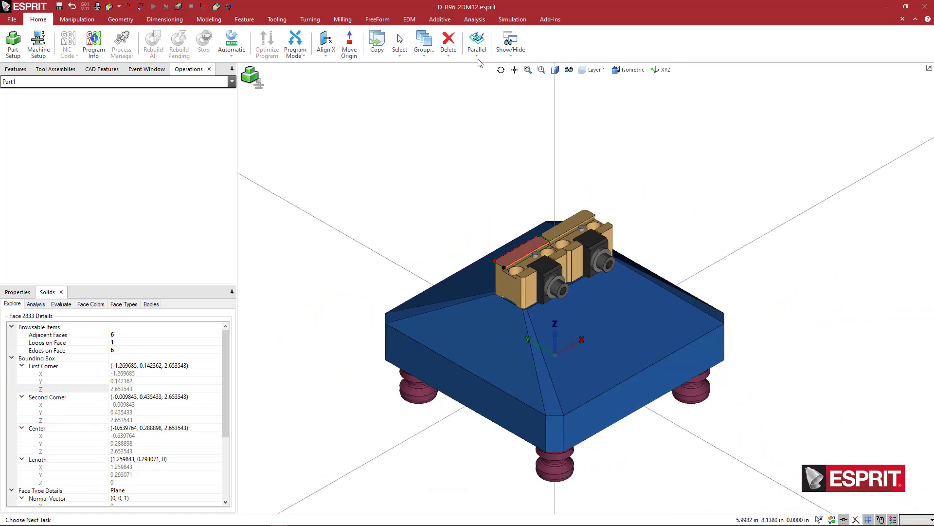
Create a translated workplane with X 0, Y 0 and Z 2.653543
click(477, 56)
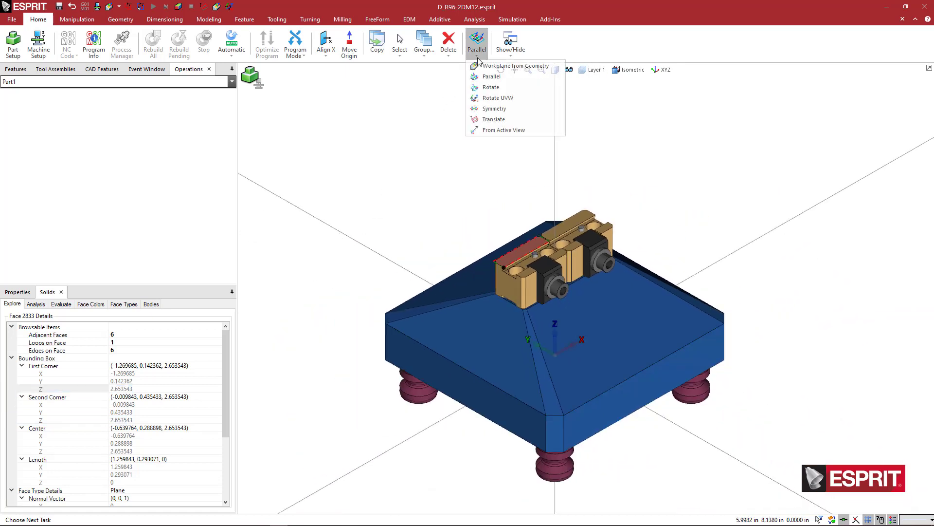
click(505, 121)
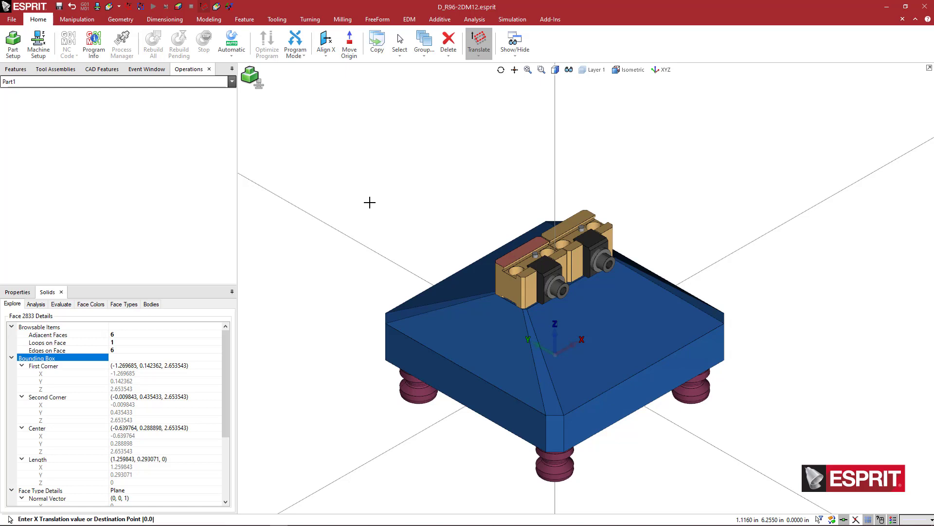
text(0)
key(Return)
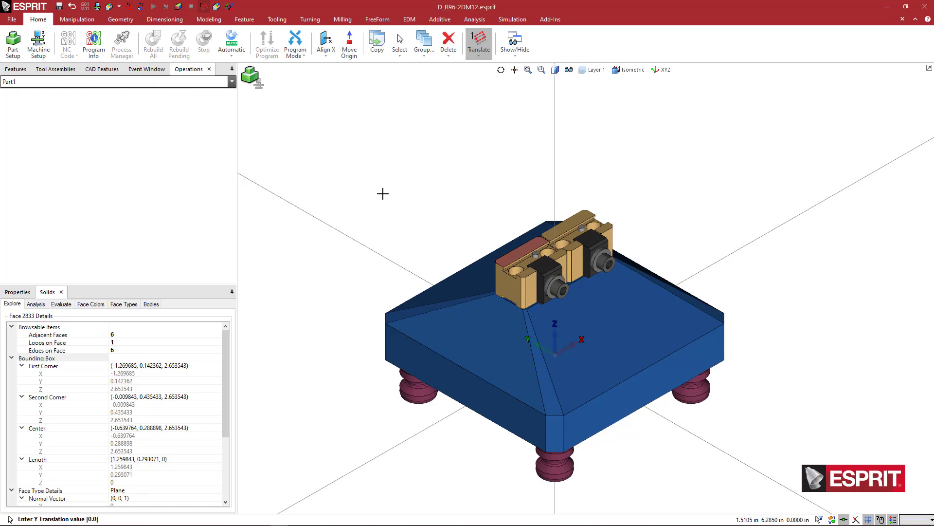
text(0)
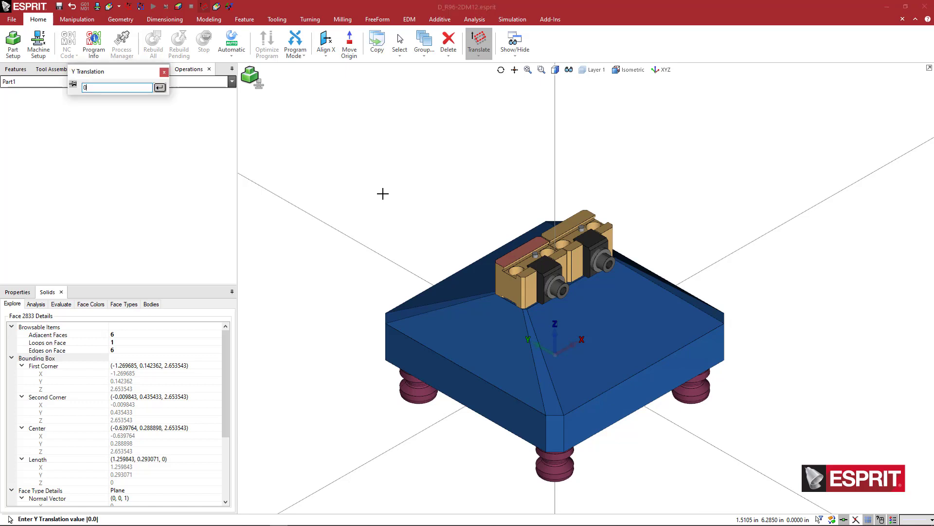
key(Return)
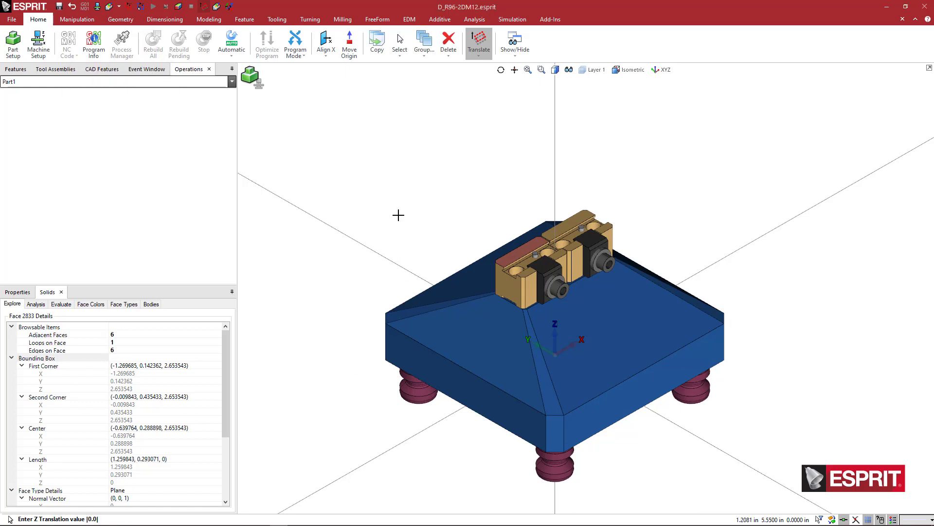
text(0)
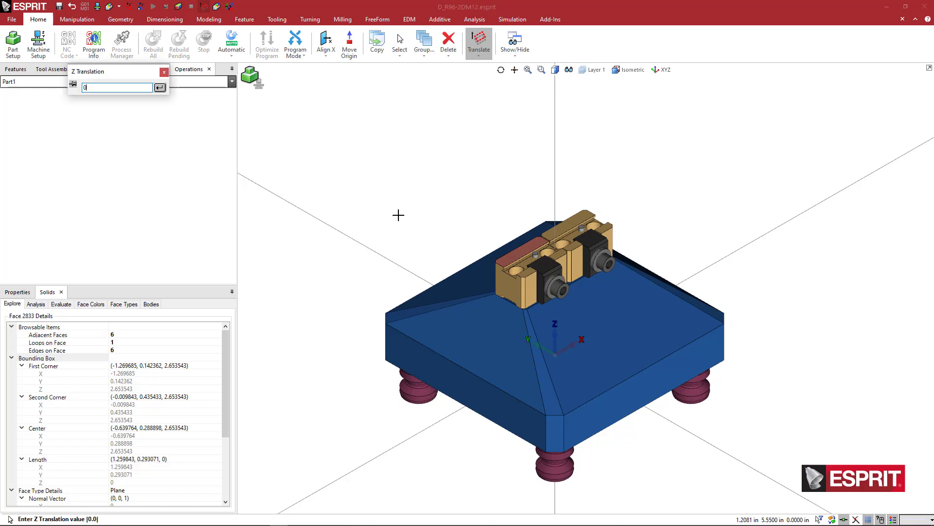
right_click(95, 88)
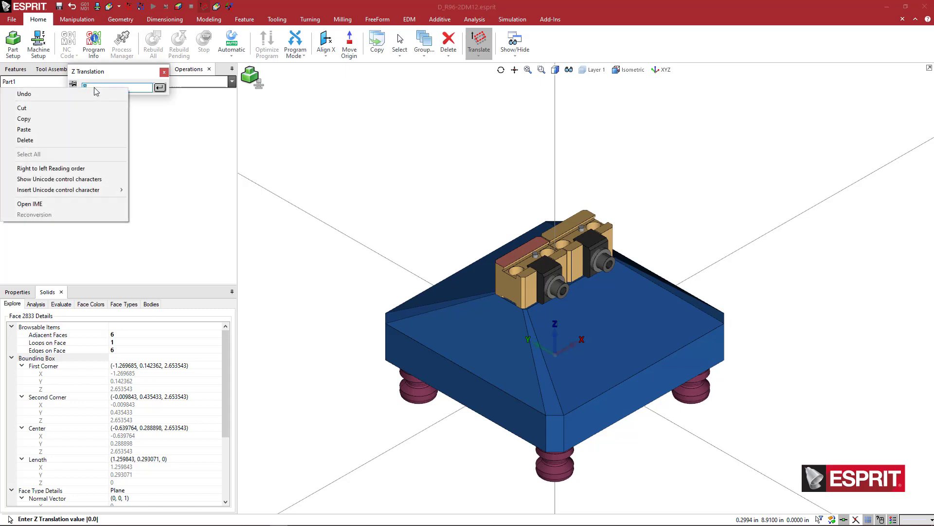
click(83, 129)
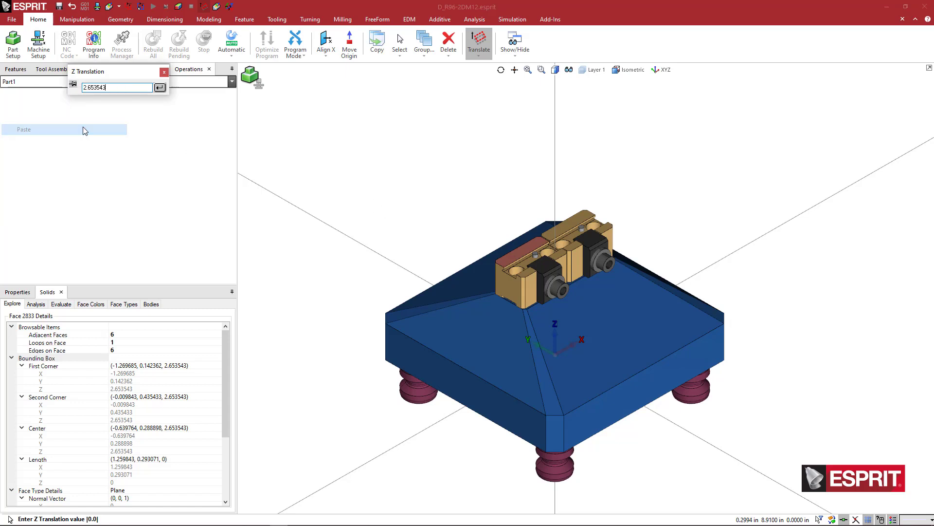
click(159, 88)
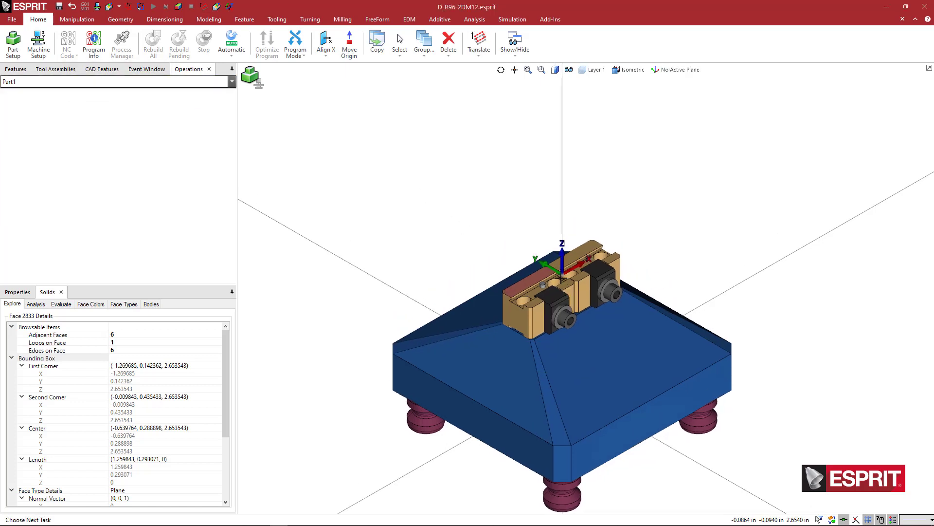
scroll(561, 278, up, 5)
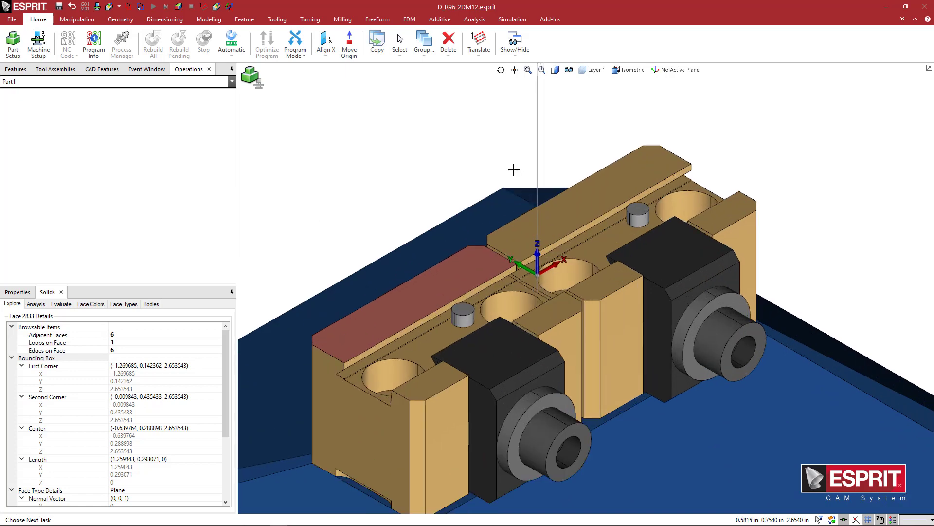
click(514, 169)
middle_drag(513, 169, 567, 274)
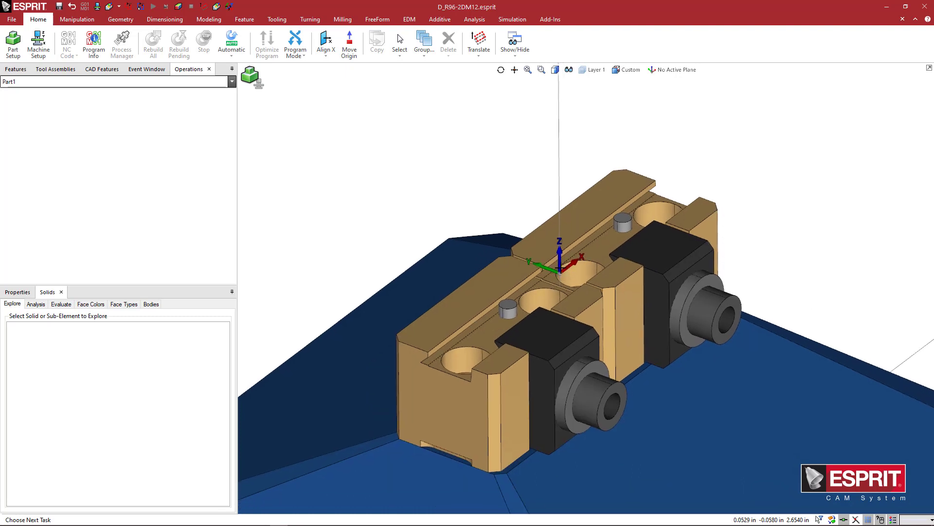
scroll(550, 302, down, 3)
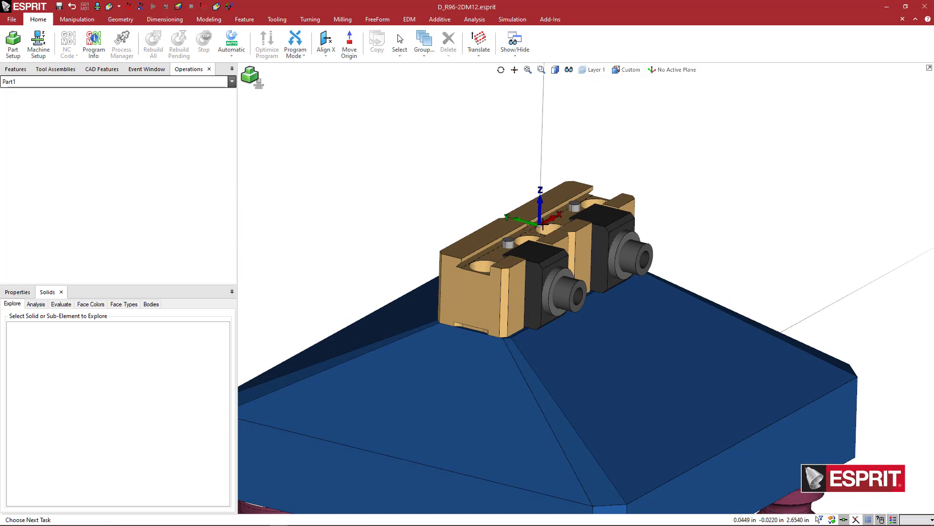
scroll(515, 232, up, 5)
scroll(514, 232, up, 5)
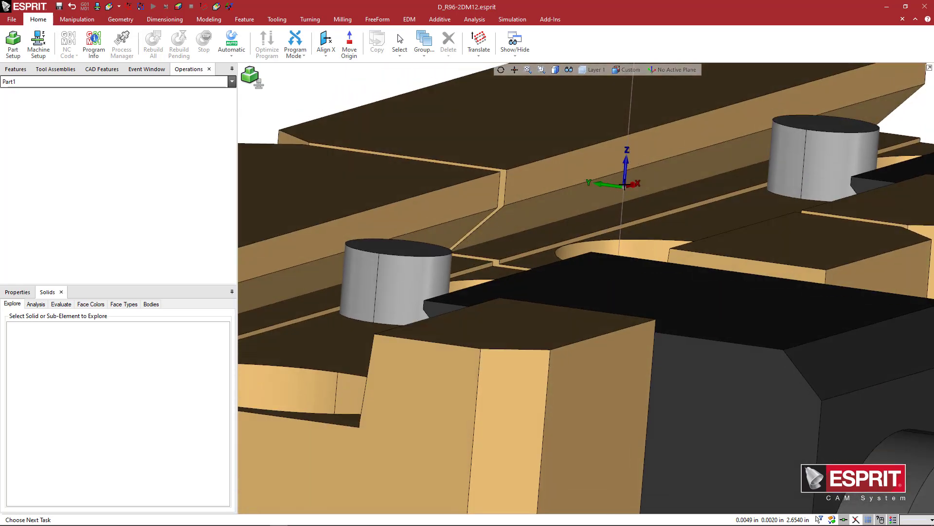
scroll(618, 204, up, 5)
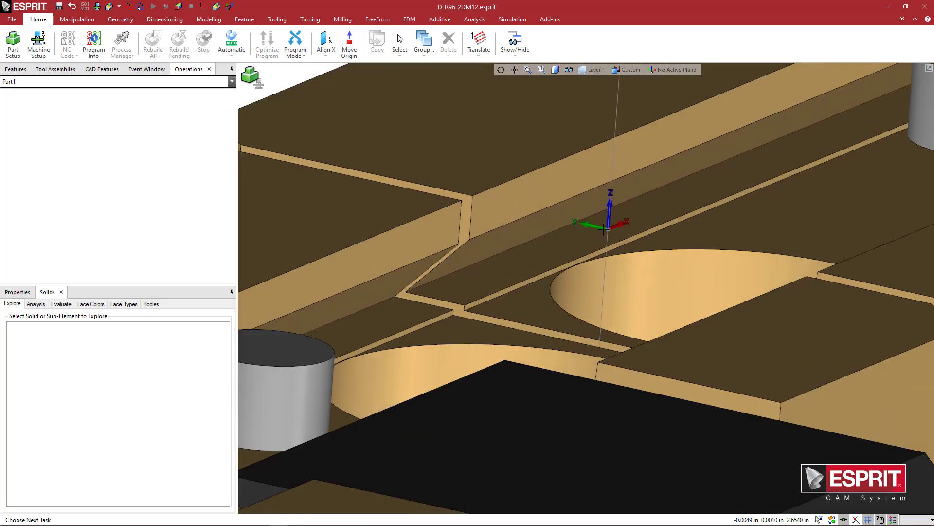
scroll(605, 228, up, 2)
scroll(610, 229, down, 2)
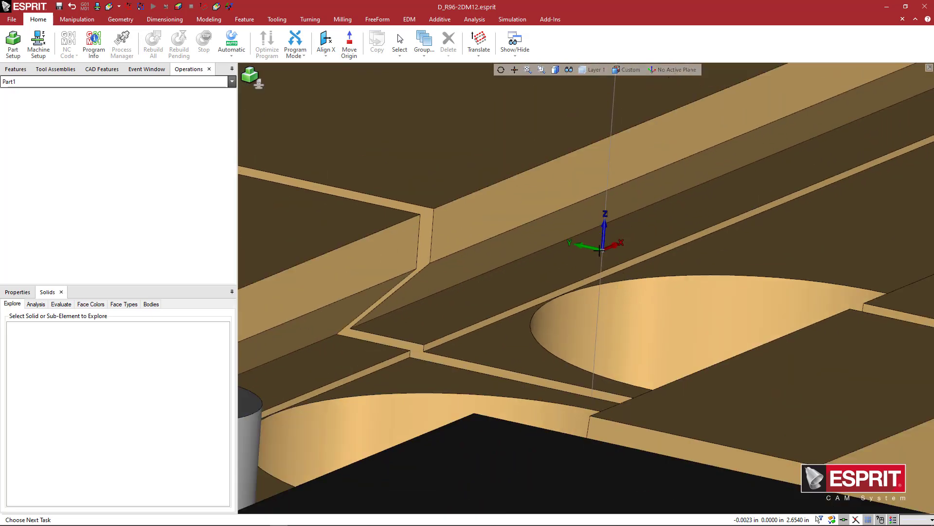
middle_drag(605, 251, 617, 368)
scroll(793, 177, down, 5)
scroll(606, 369, up, 5)
click(606, 364)
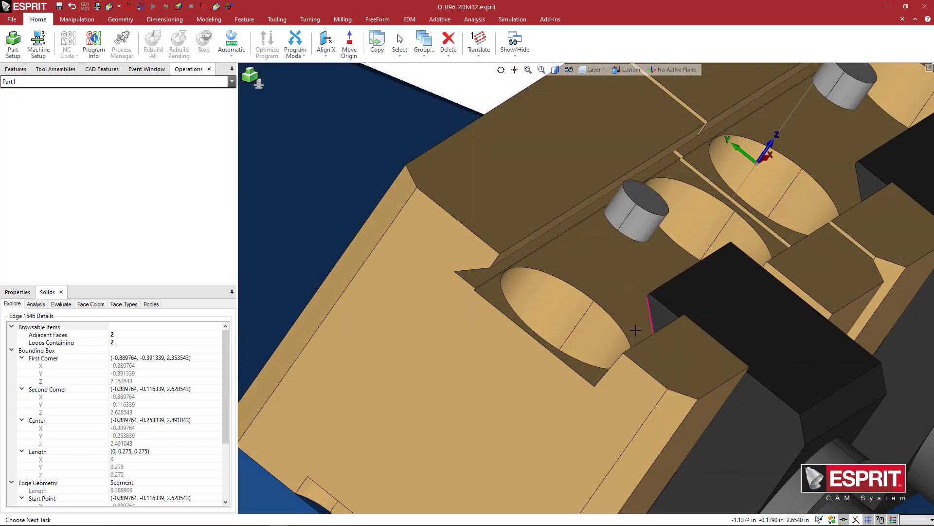
scroll(617, 367, up, 8)
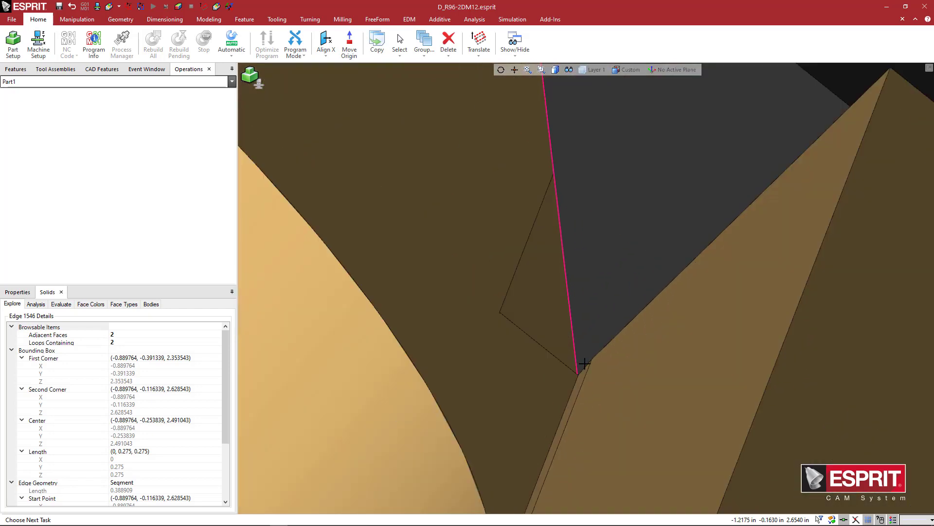
scroll(586, 369, down, 10)
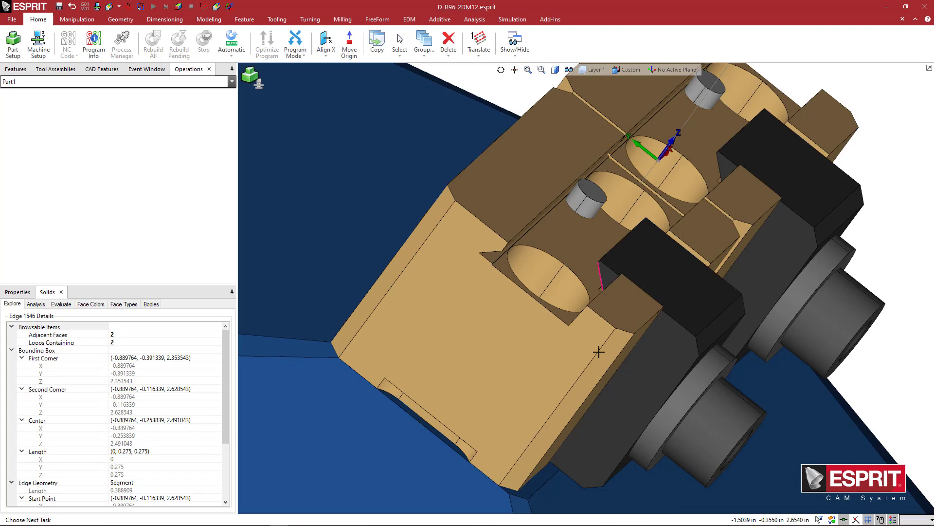
middle_drag(598, 352, 636, 202)
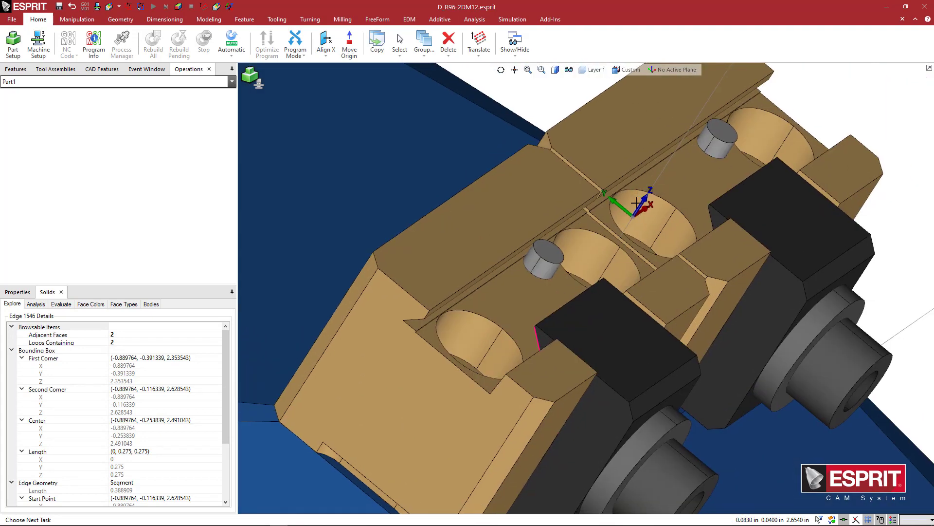
click(549, 107)
middle_drag(594, 142, 598, 267)
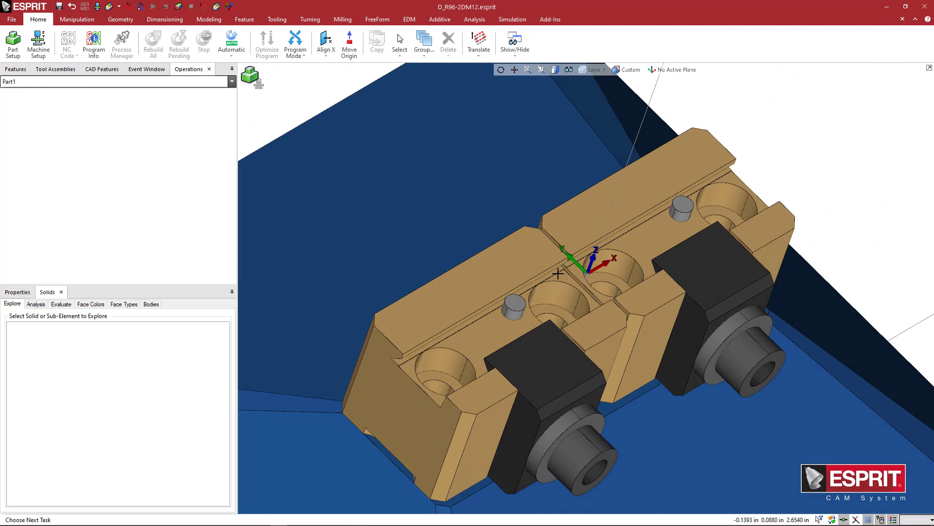
Create work planes FA_1 and WA_1 from the active plane list, leaving WA_1 active
click(672, 70)
click(653, 122)
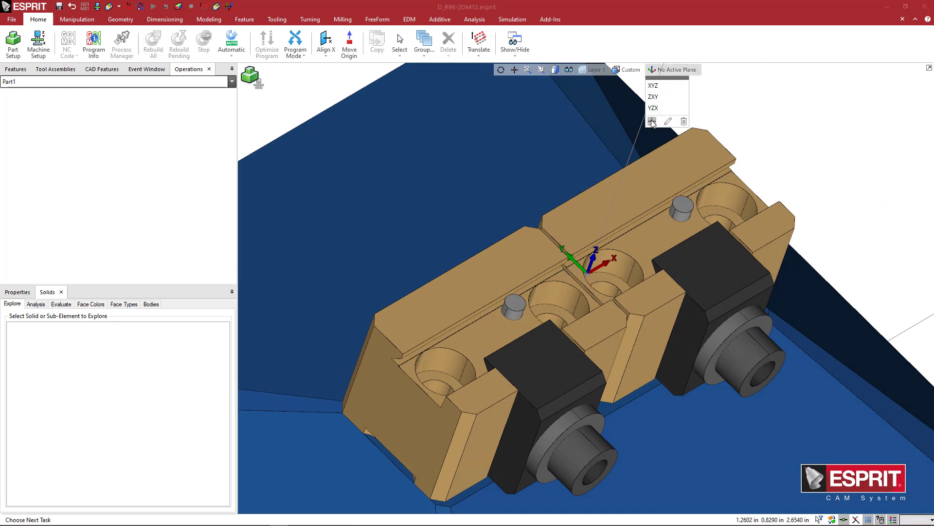
text(FA)
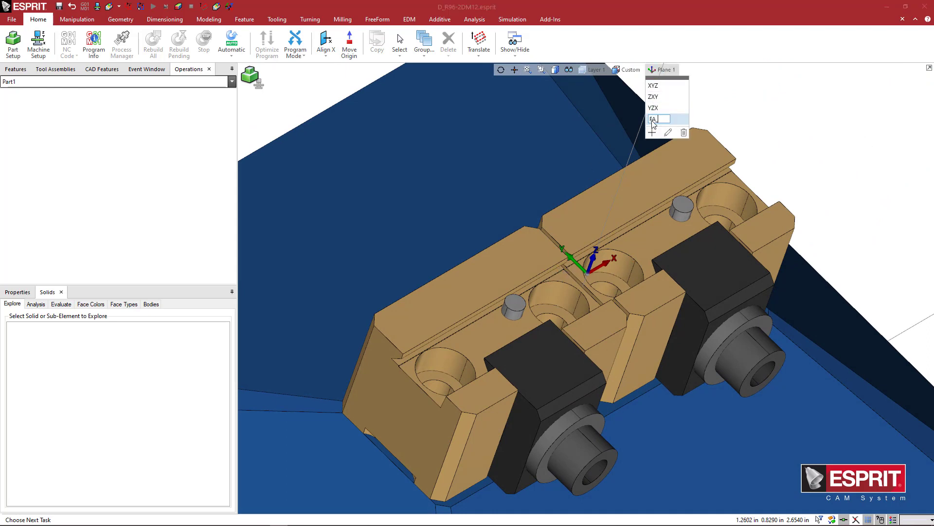
text(_1)
key(Return)
click(652, 133)
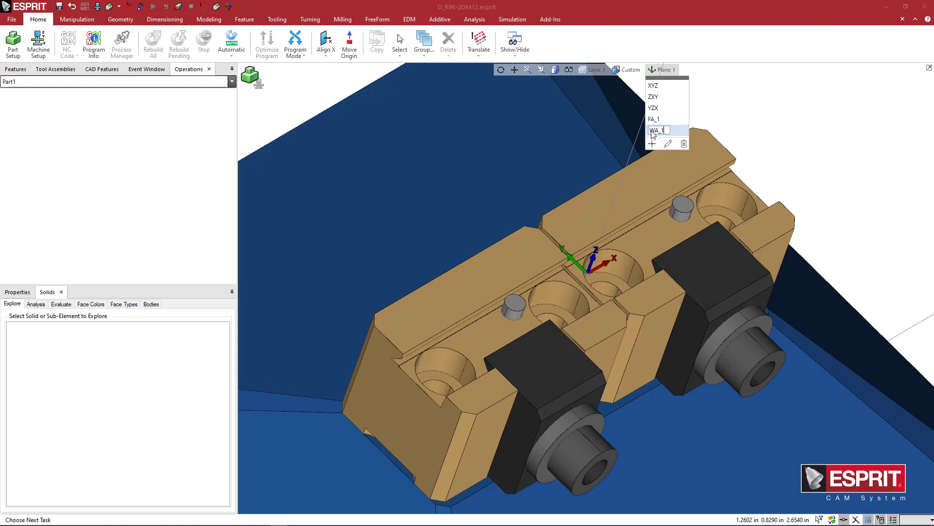
key(Return)
scroll(598, 170, down, 2)
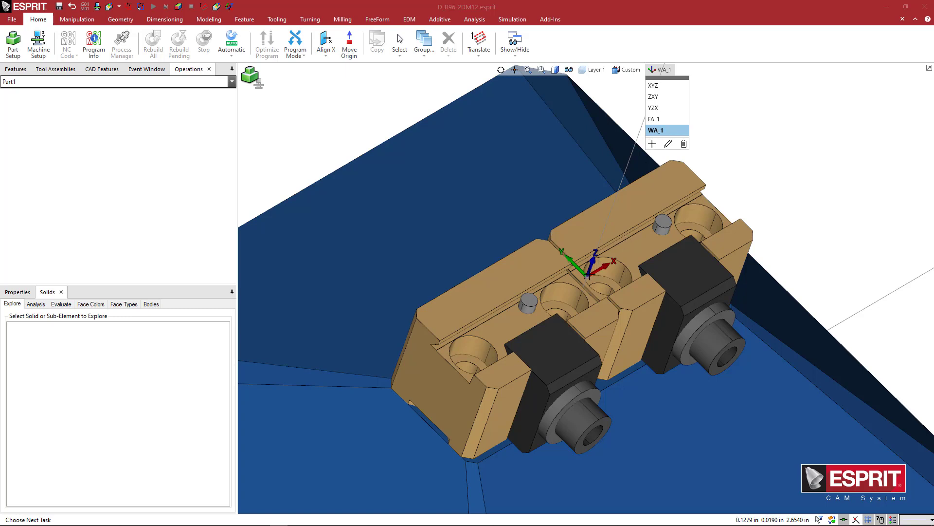
click(373, 110)
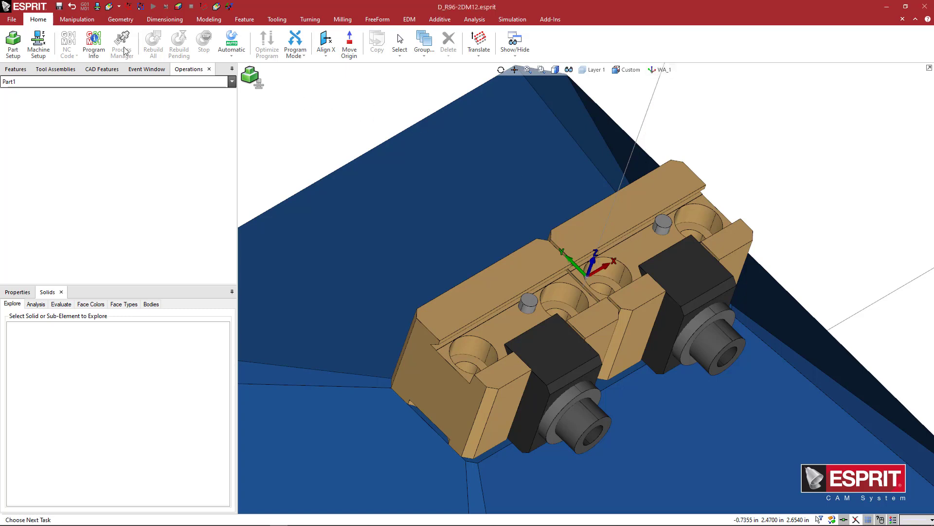
Save the setup as D_R96-2DM12.gdml with the Fixture Files (*.gdml) type
click(14, 21)
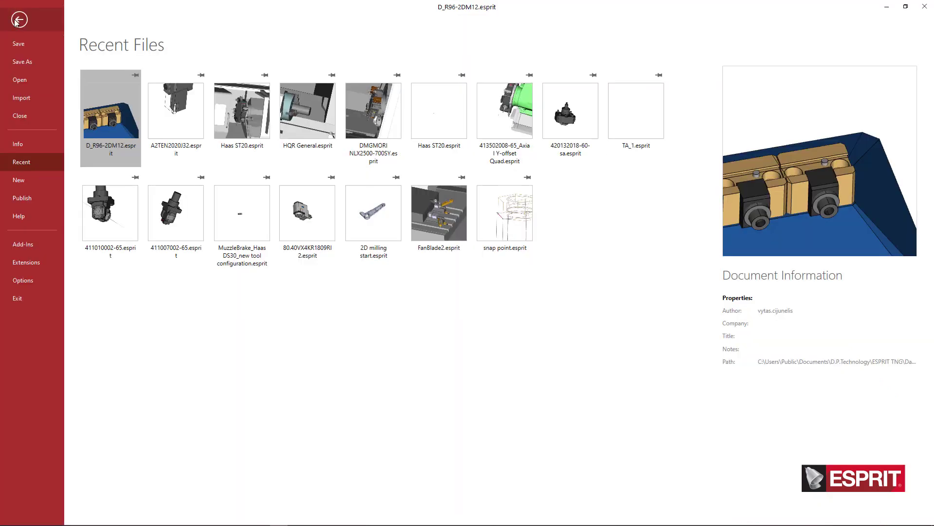
click(31, 59)
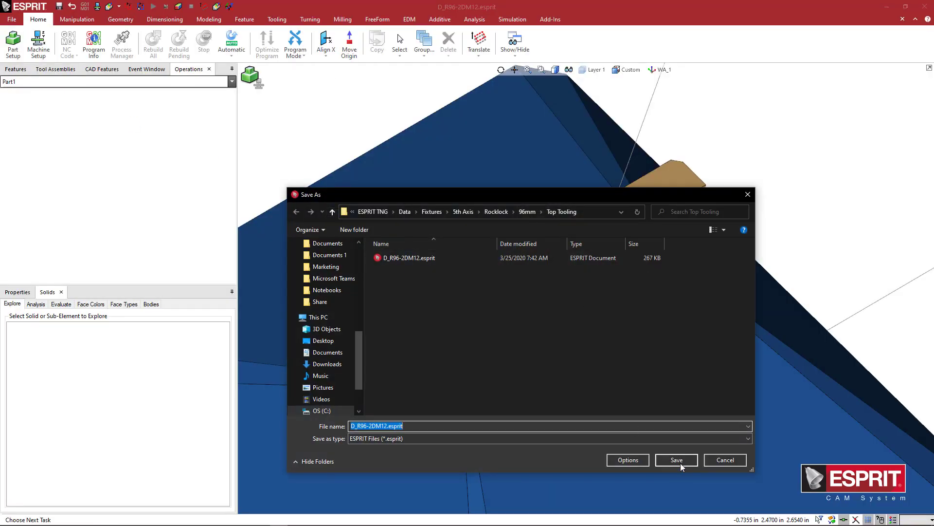
click(413, 439)
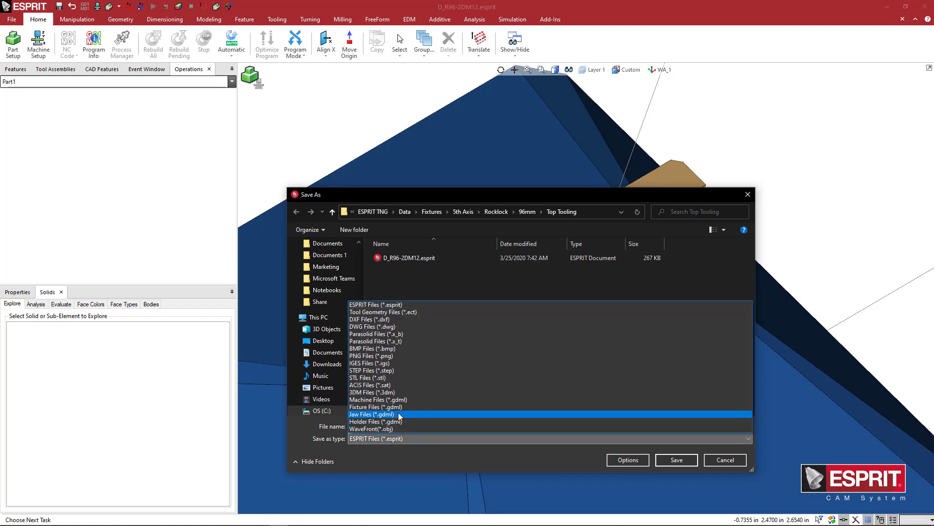
click(400, 407)
click(684, 462)
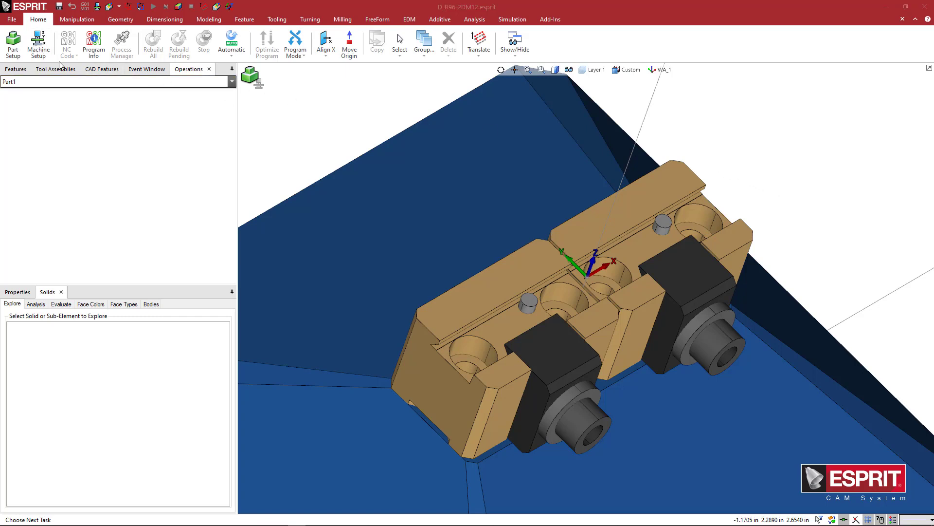
In ZX view, window-select the two pink feet under the blue base and delete them
scroll(428, 271, down, 5)
middle_drag(457, 330, 472, 294)
key(F7)
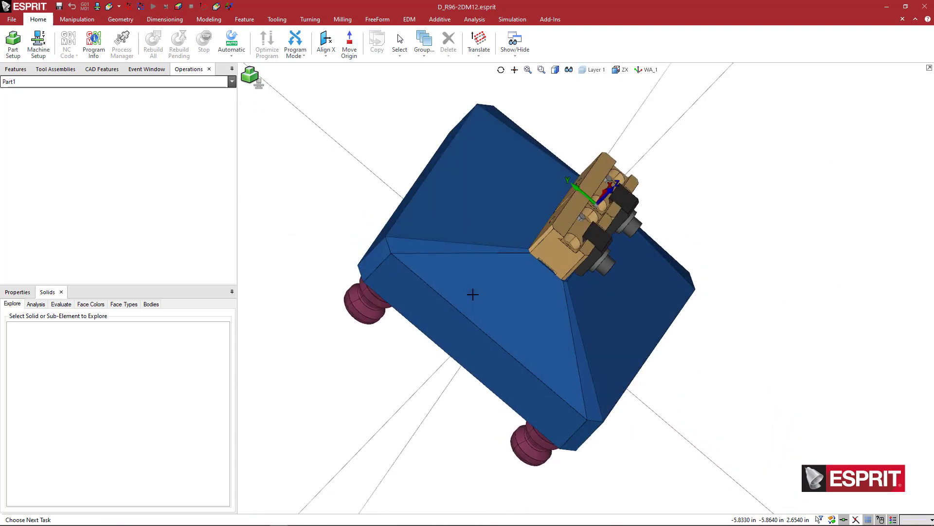
click(441, 142)
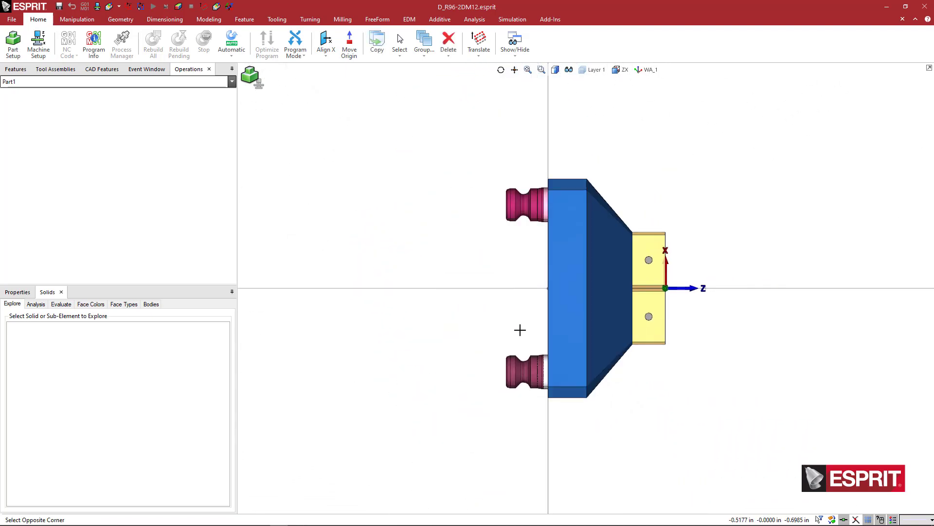
click(539, 412)
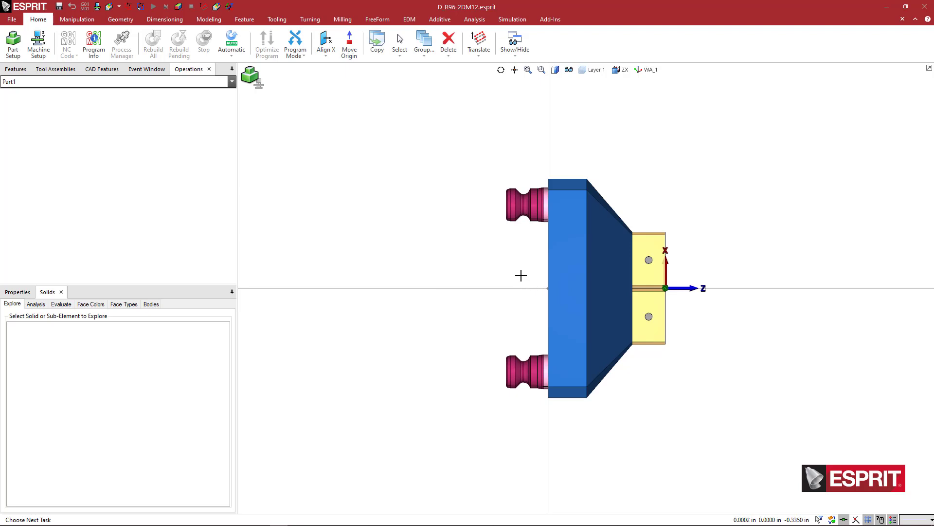
middle_drag(502, 277, 452, 253)
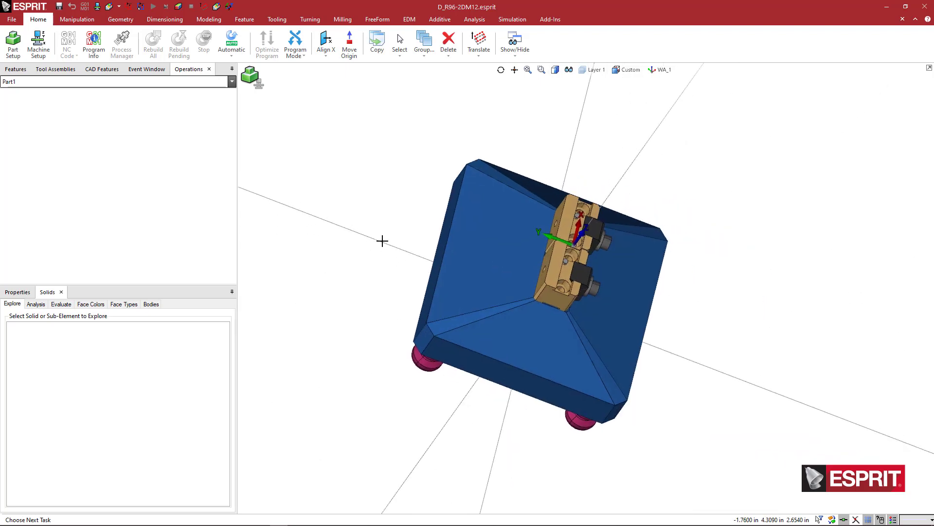
key(Delete)
middle_drag(408, 266, 437, 277)
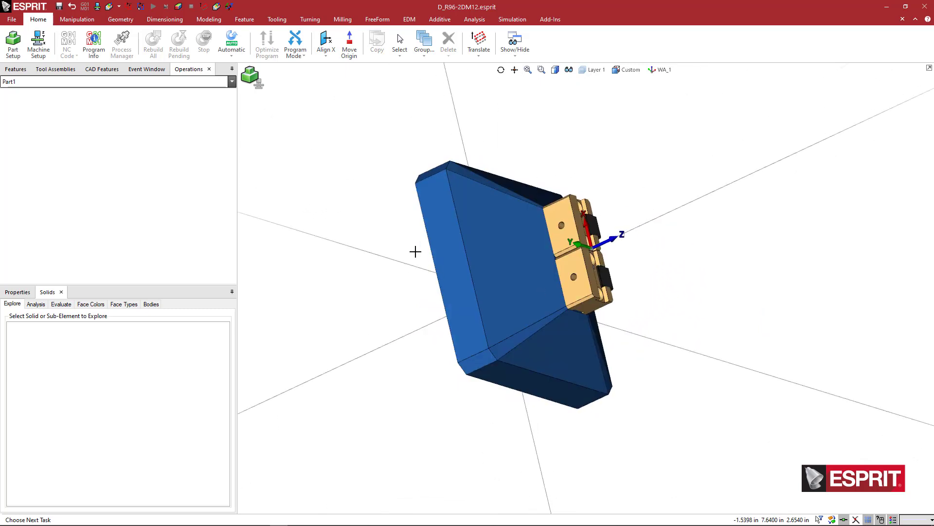
key(ctrl+3)
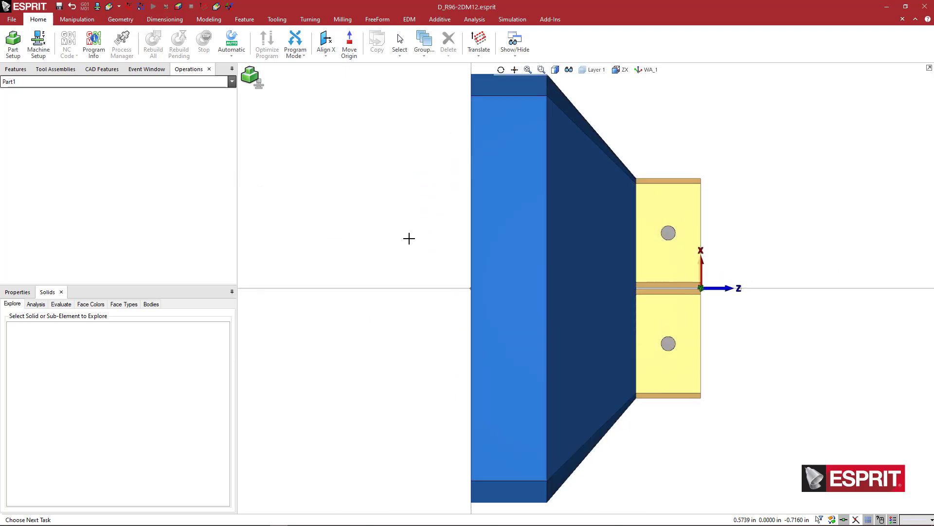
click(385, 157)
key(Escape)
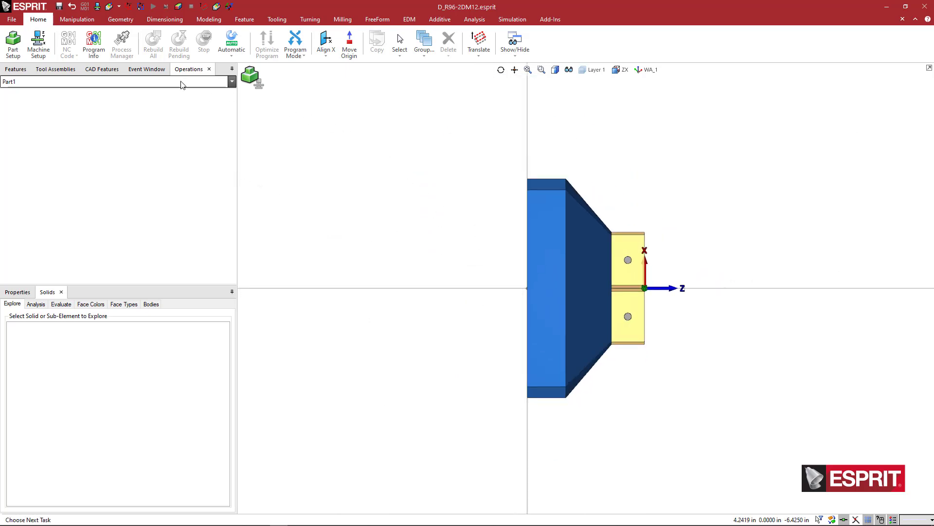
Re-save the footless fixture over D_R96-2DM12.gdml as Fixture Files (*.gdml), confirming the replacement
click(12, 19)
click(26, 64)
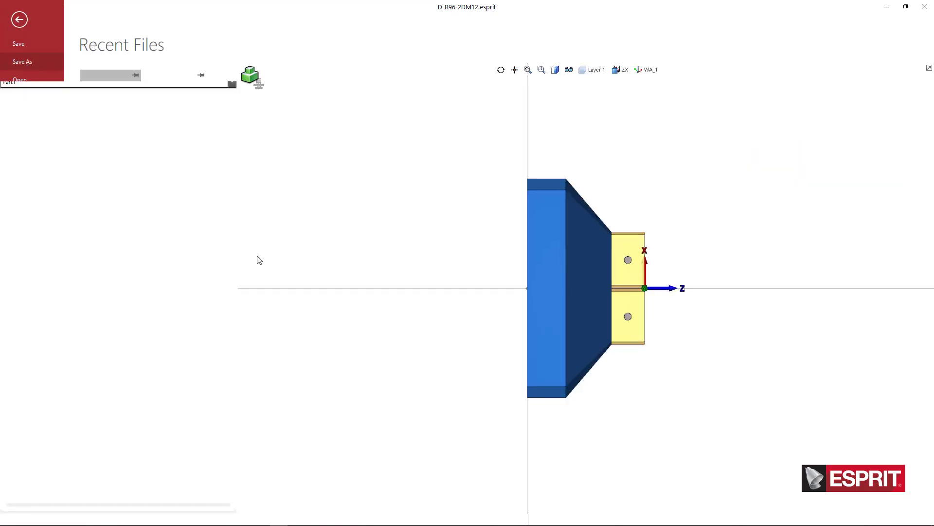
click(386, 439)
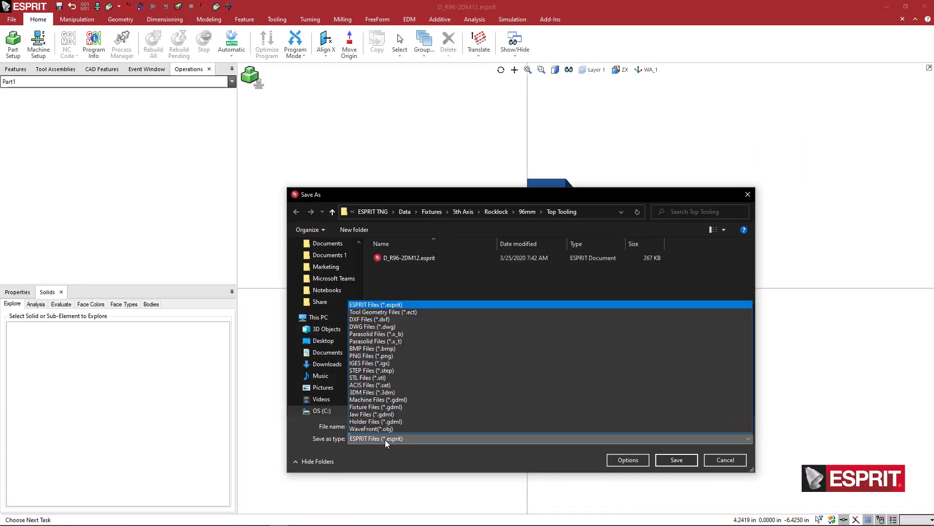
click(385, 407)
click(677, 460)
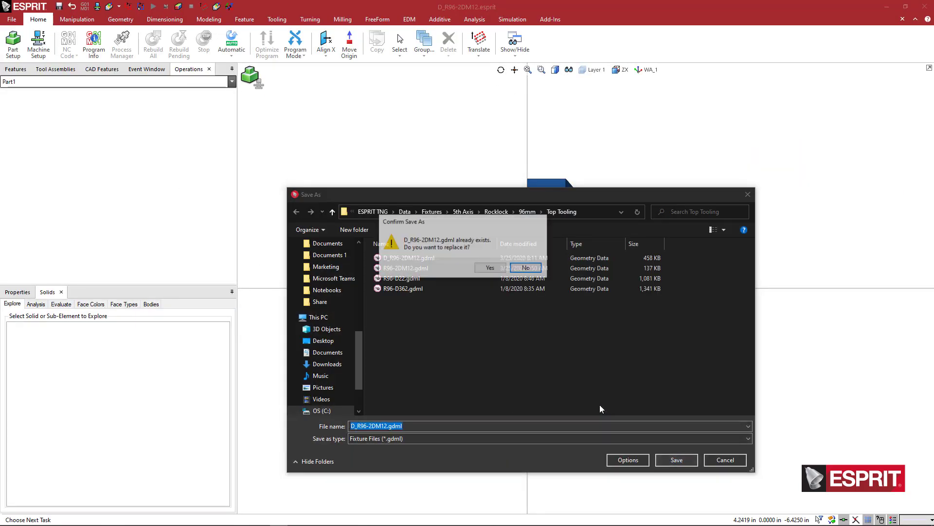
click(491, 268)
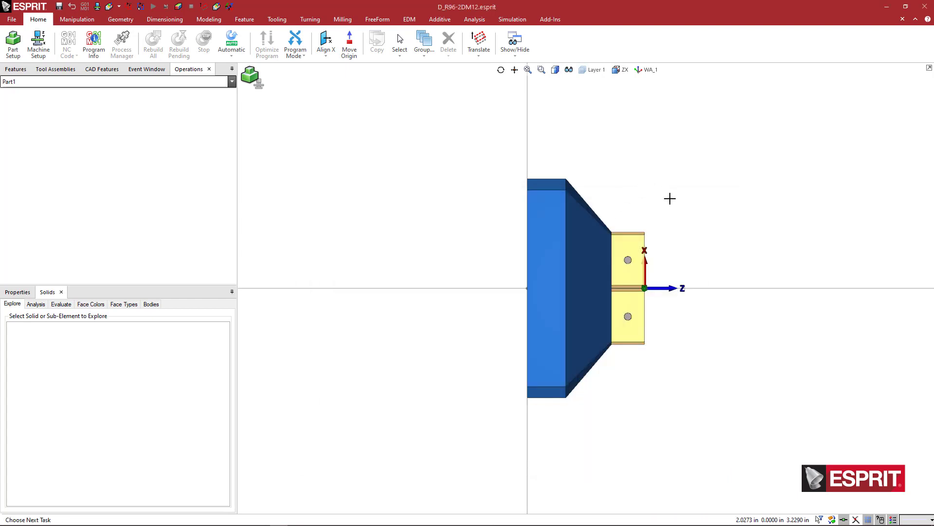
click(37, 54)
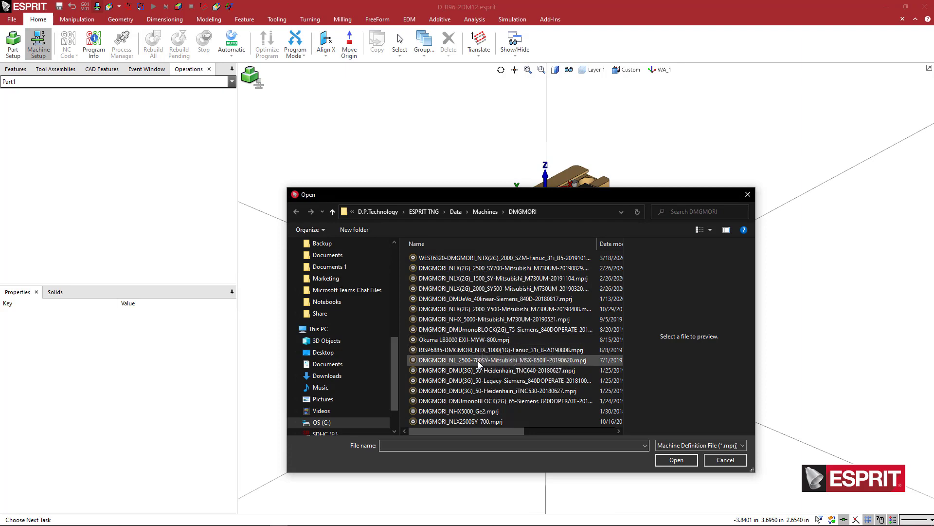
Load the DMU 75 monoBLOCK machine definition, hide its enclosure, and open the fixture browser
double_click(482, 329)
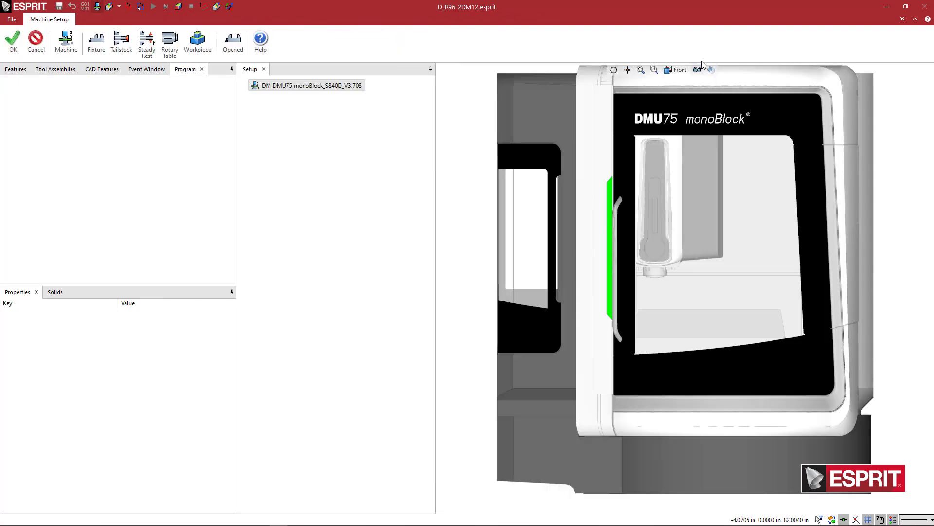
click(697, 70)
click(709, 188)
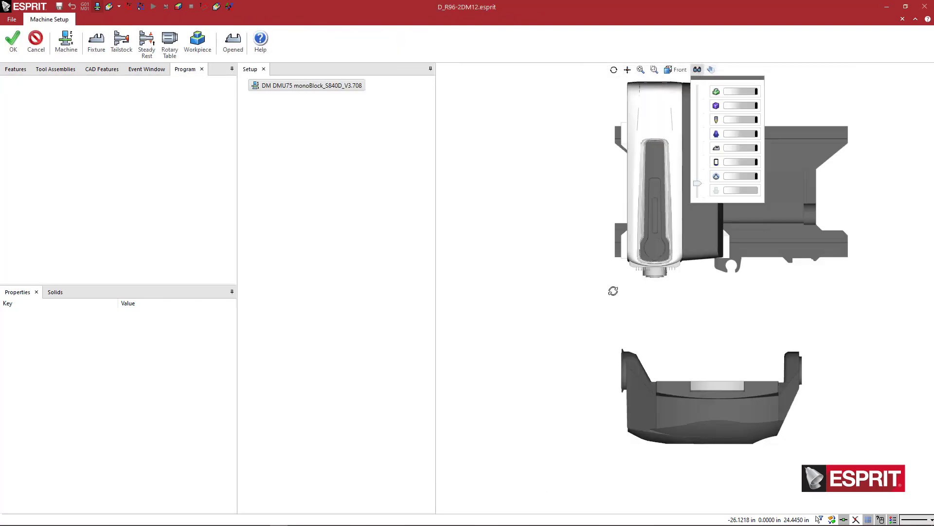
middle_drag(613, 290, 604, 304)
scroll(698, 414, up, 6)
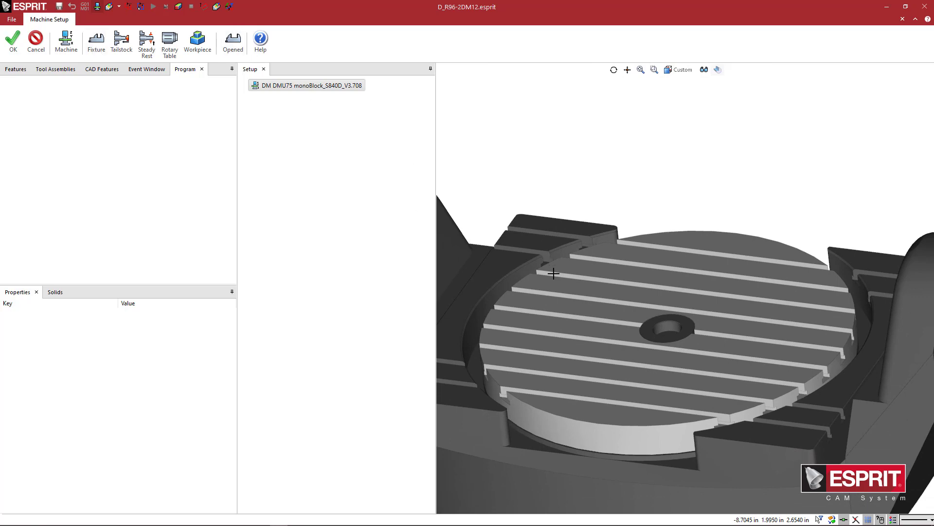
click(100, 42)
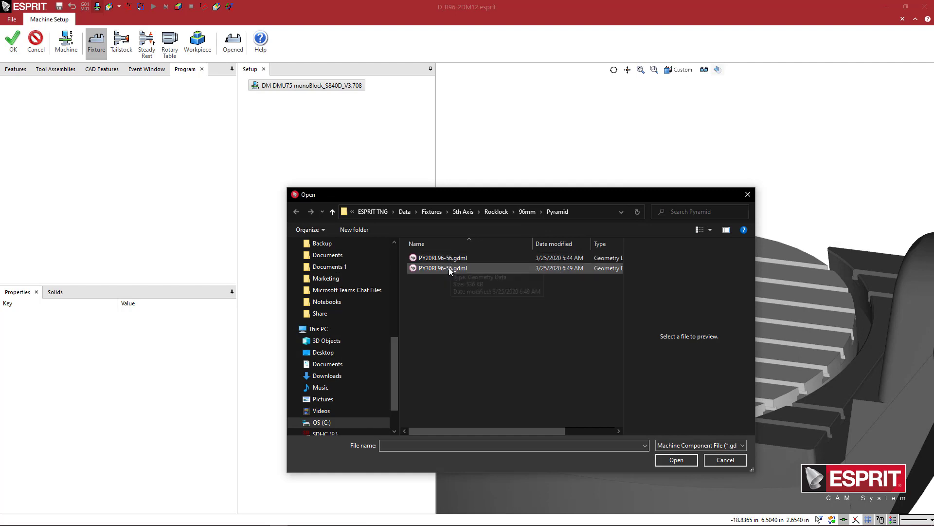
Load PY30RL96-56.gdml and mount the pyramid at the FA mounting point
click(451, 268)
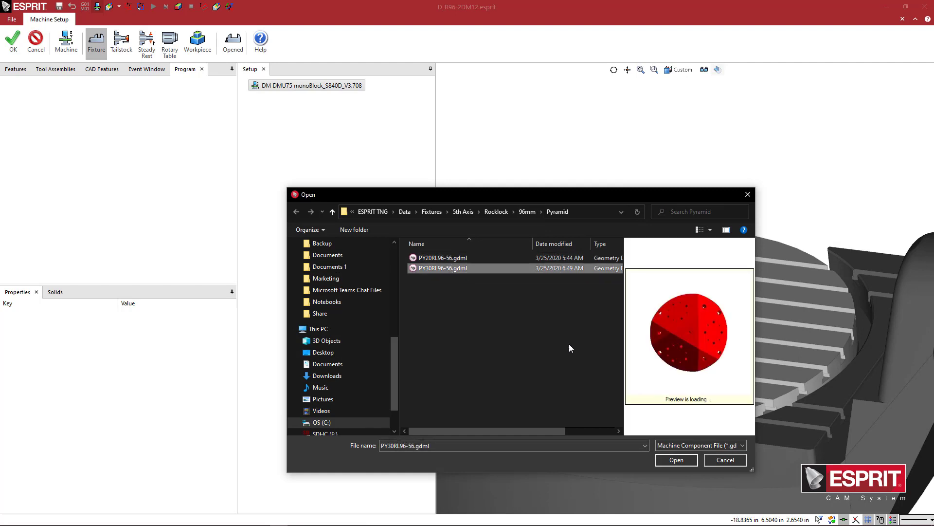
click(675, 460)
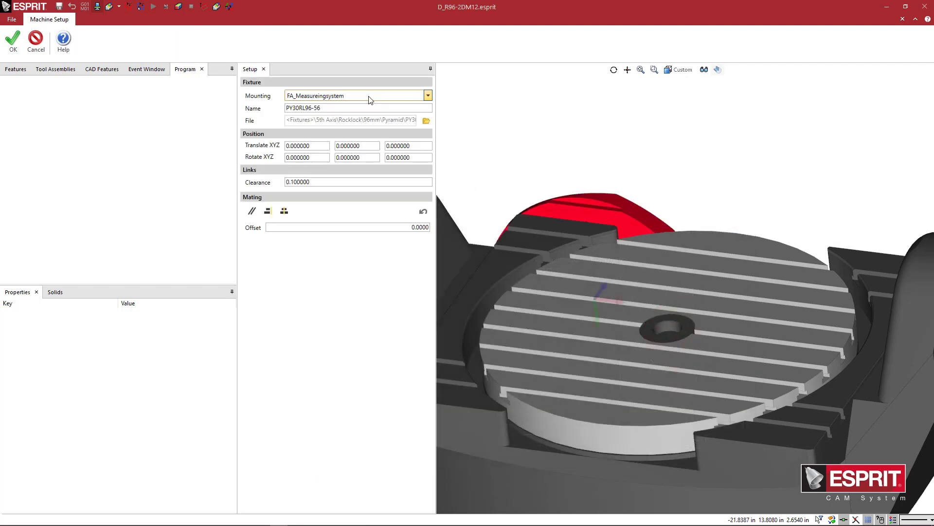
click(368, 99)
click(365, 119)
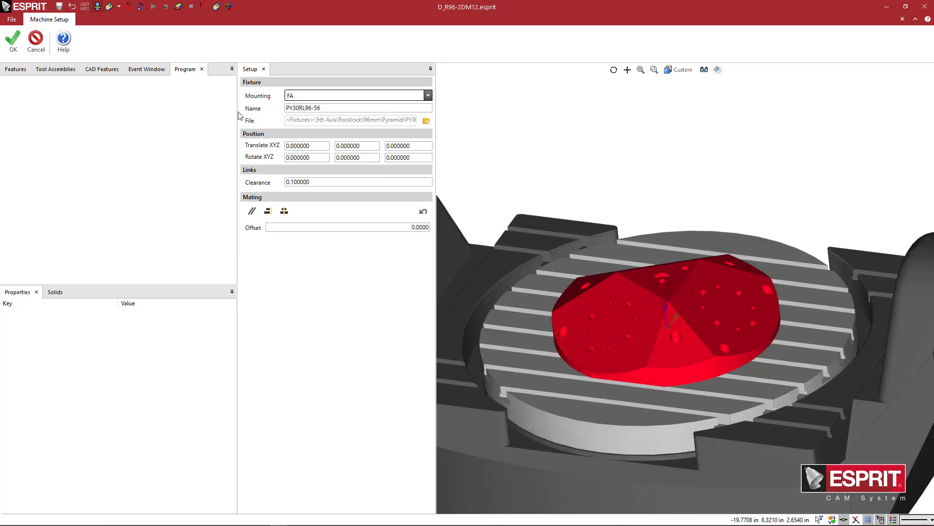
click(28, 41)
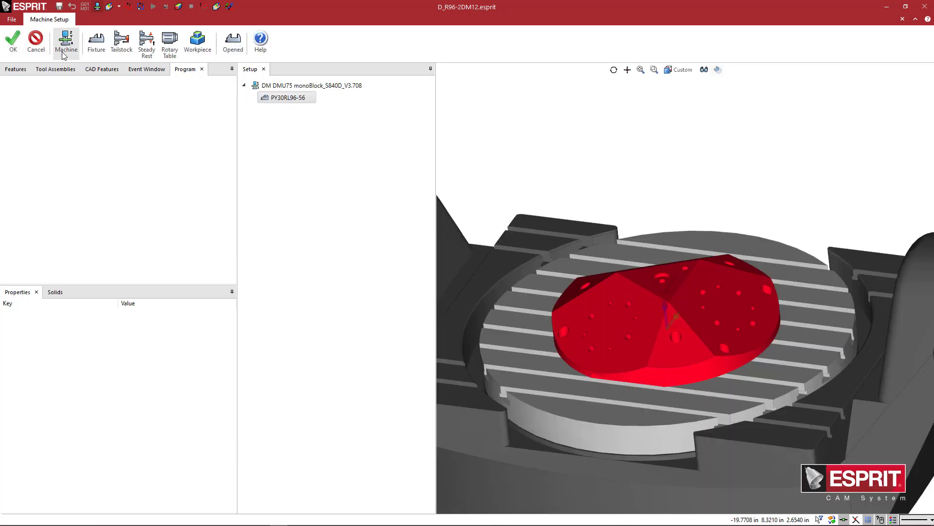
Load D_RL96A-6695.gdml from the 96mm Base folder and place it at mount FA_0
click(97, 46)
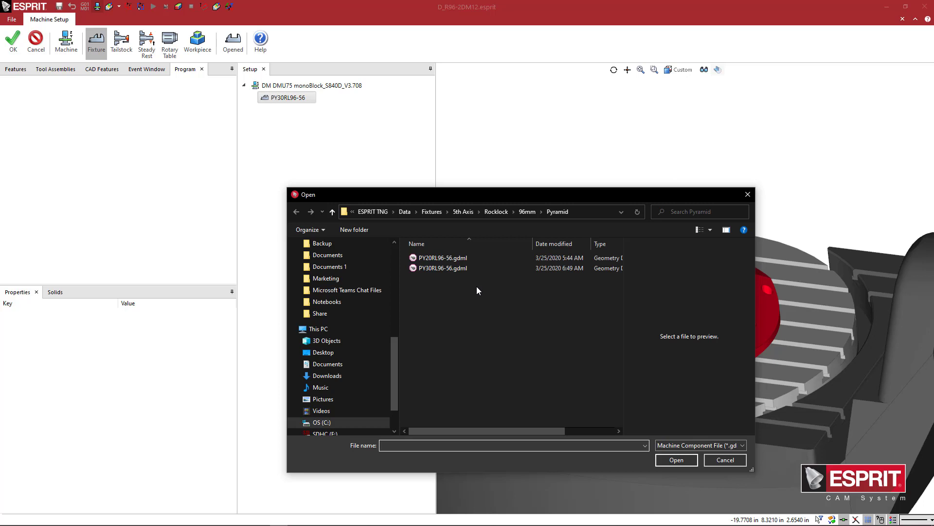
click(525, 212)
double_click(431, 258)
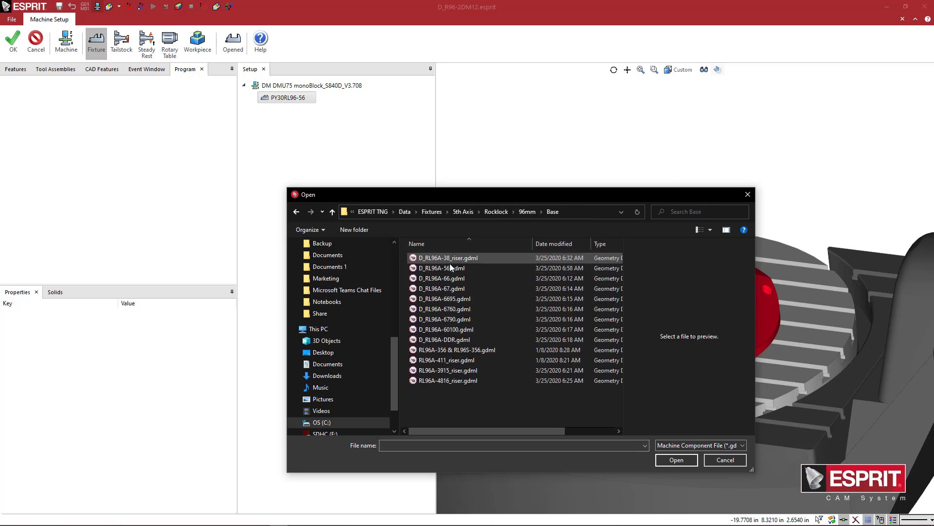
click(453, 289)
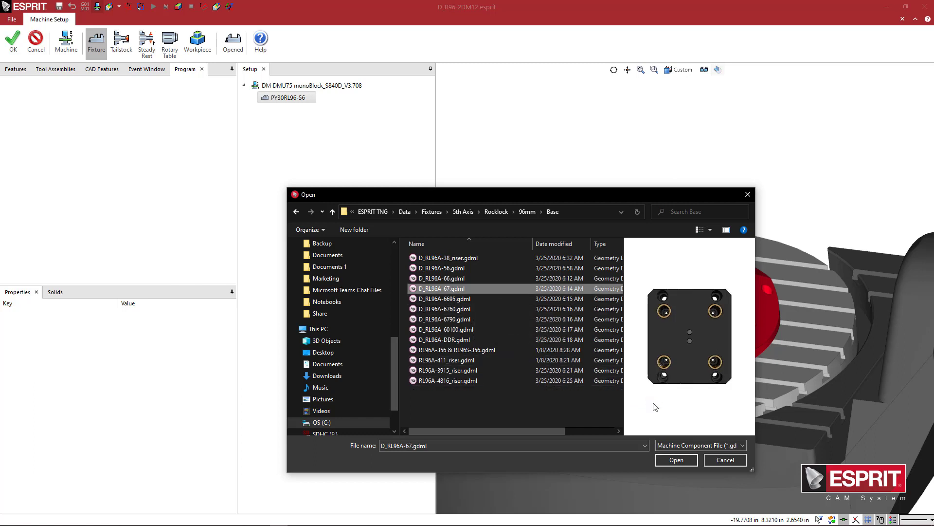
click(491, 299)
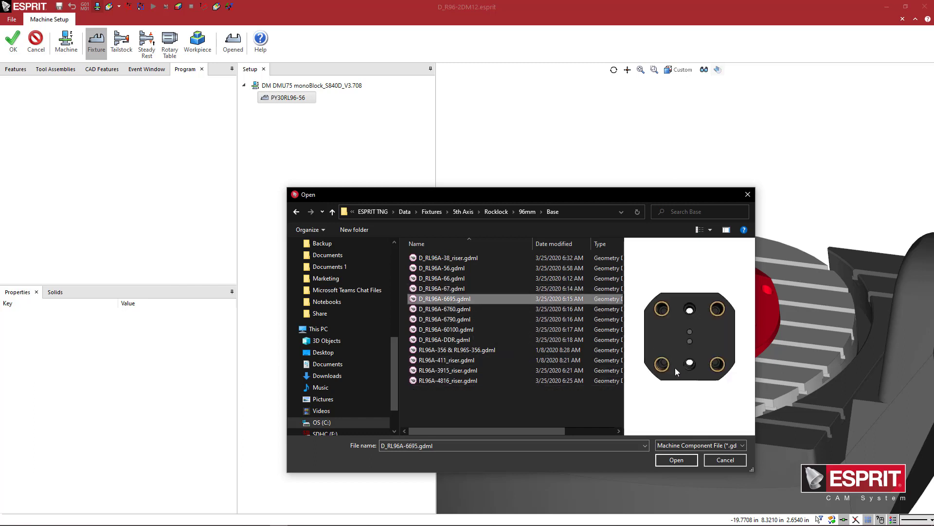
drag(675, 367, 681, 425)
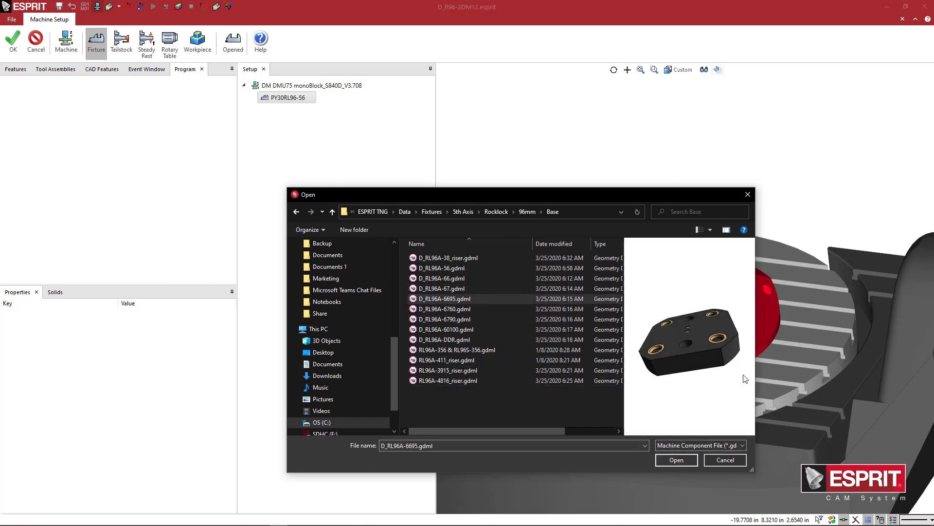
click(685, 461)
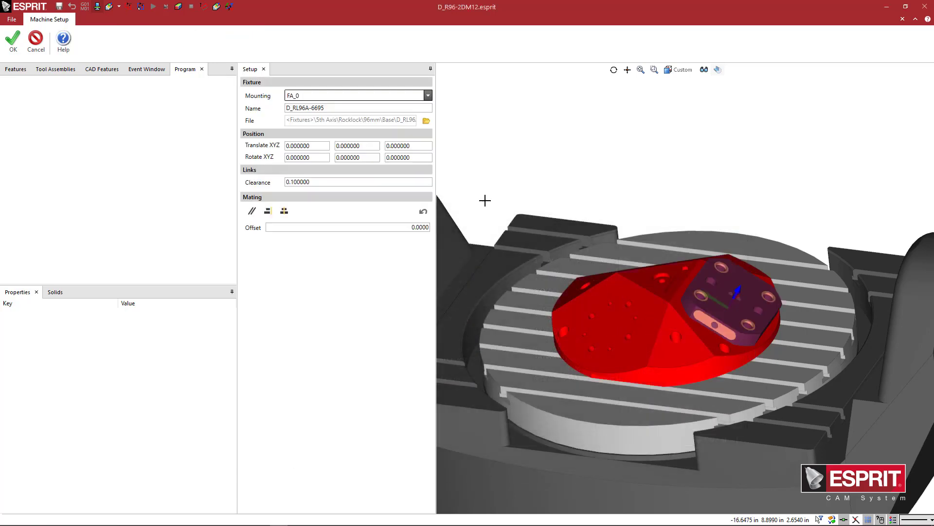
middle_drag(608, 308, 603, 326)
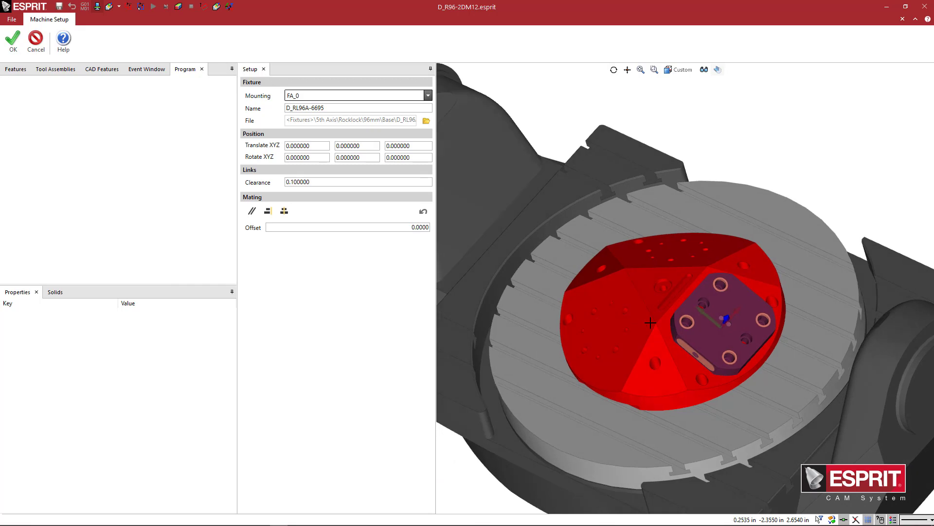
scroll(695, 337, up, 4)
middle_drag(698, 336, 698, 332)
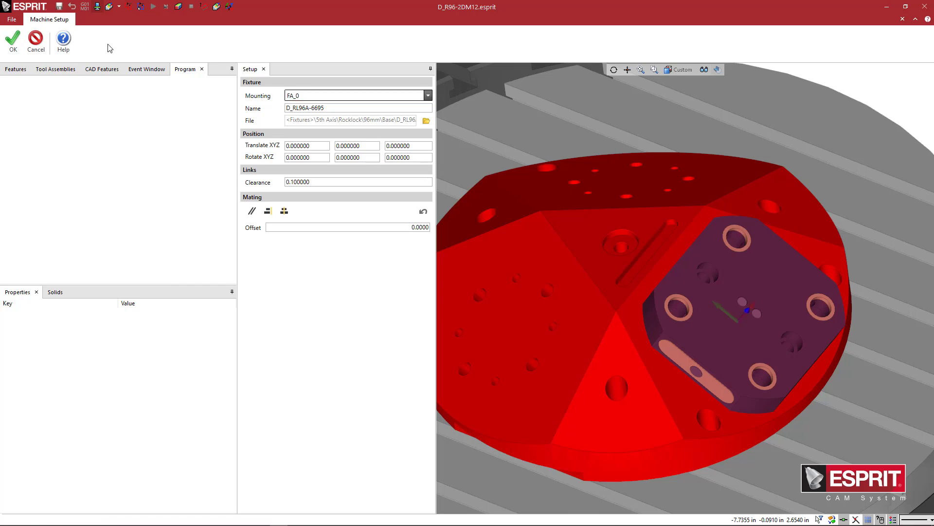
click(13, 39)
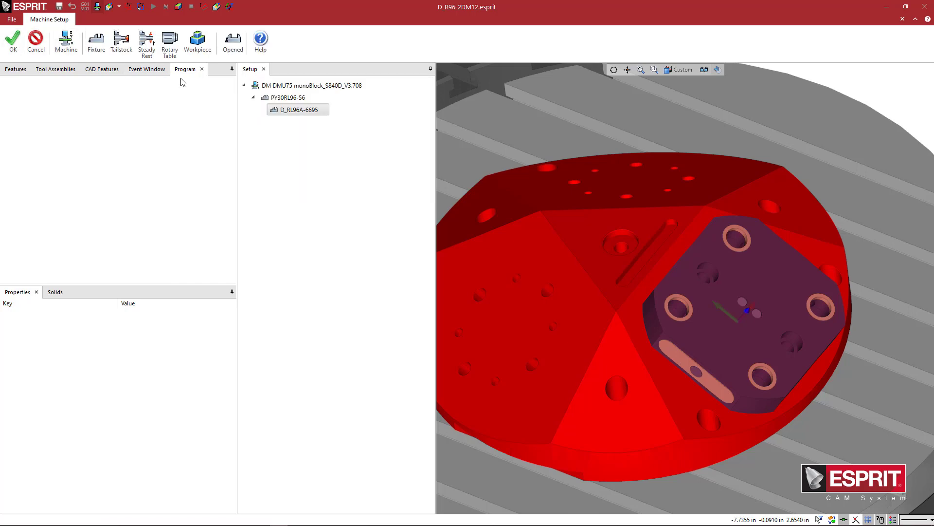
Load R96-2DM12.gdml from 96mm Top Tooling and place it at mount FA_1 on the base
click(96, 41)
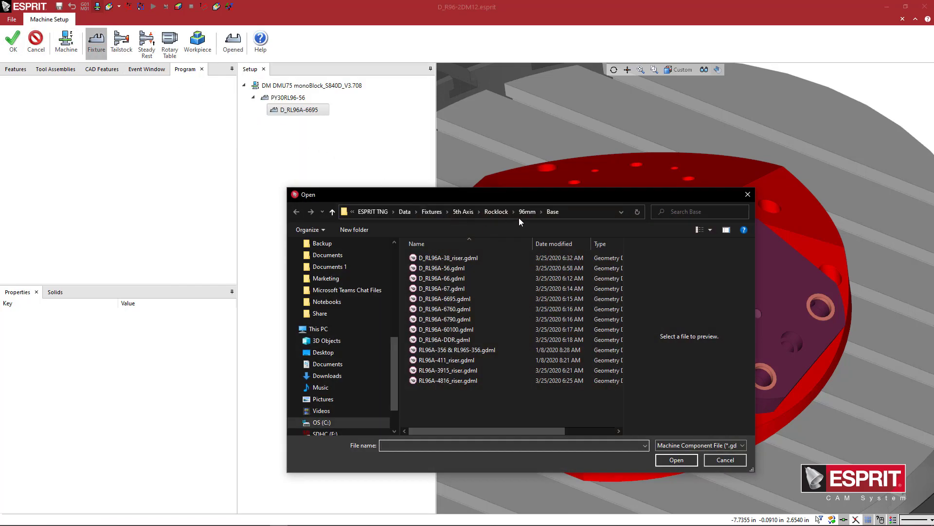
click(526, 212)
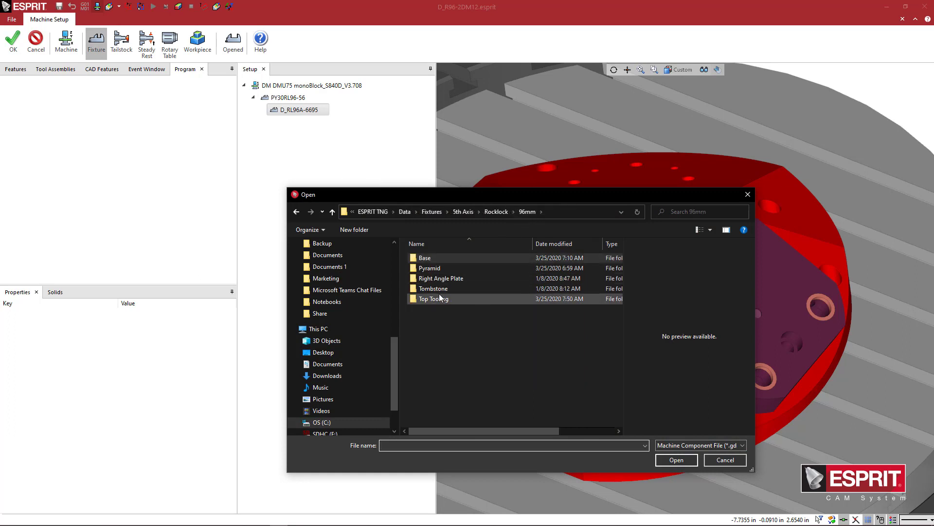
click(441, 258)
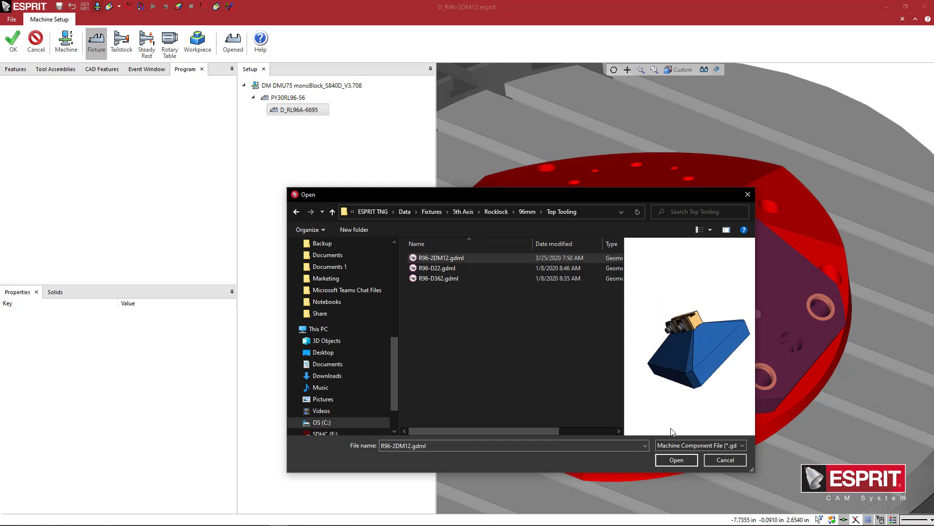
click(676, 459)
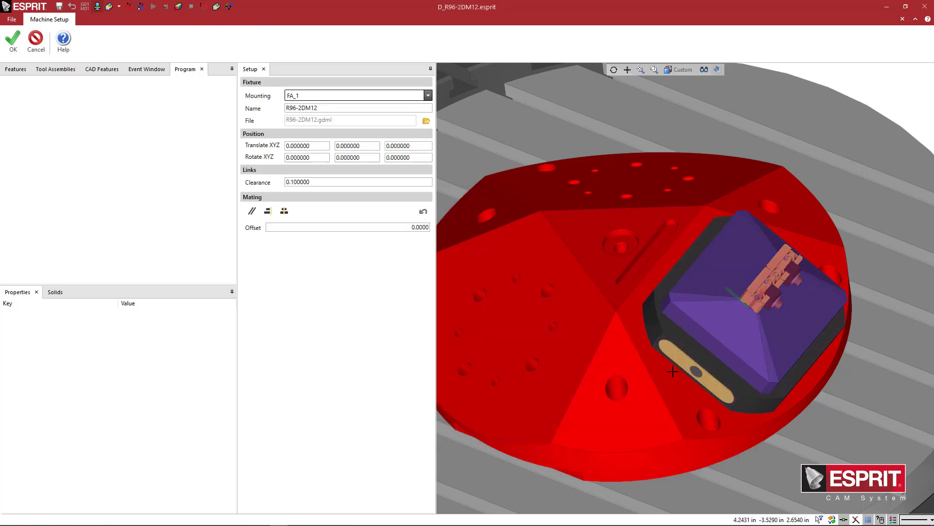
middle_drag(679, 364, 608, 309)
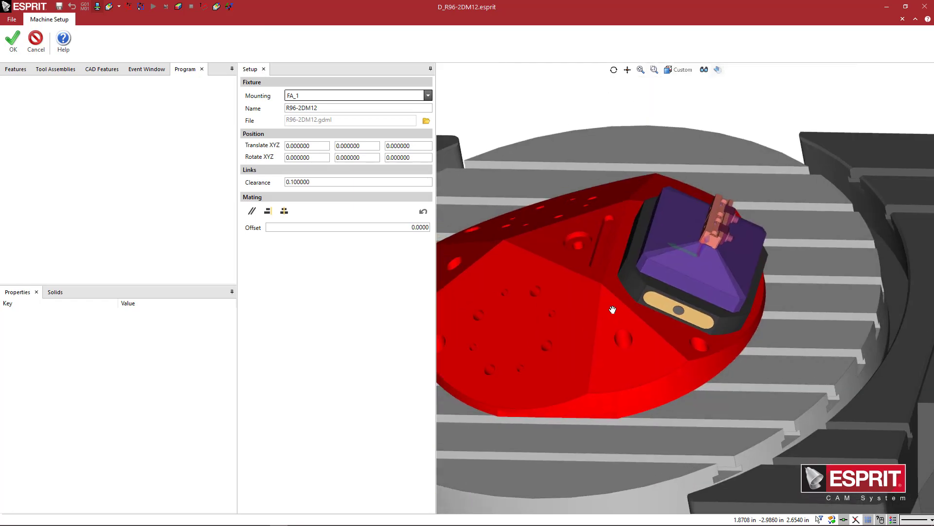
click(13, 40)
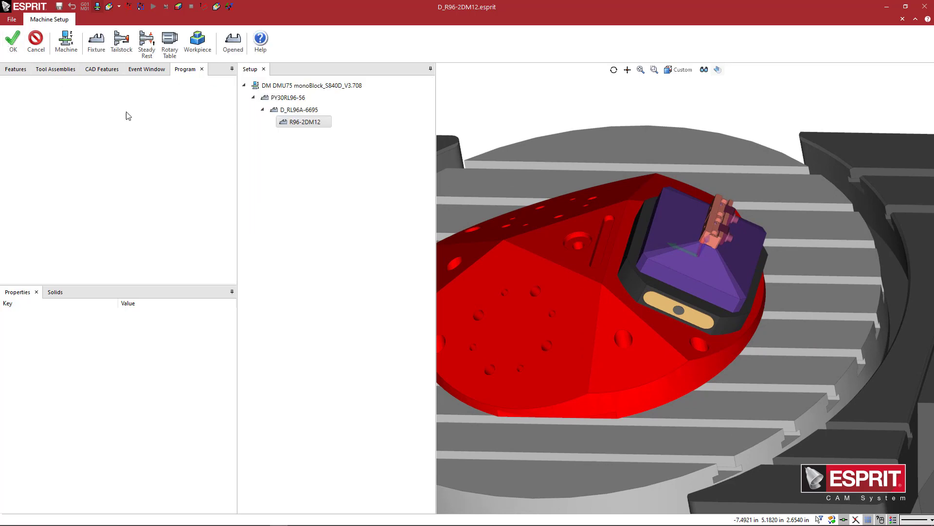
Copy the D_RL96A-6695 base together with its R96-2DM12 fixture
click(298, 111)
click(306, 122)
click(300, 110)
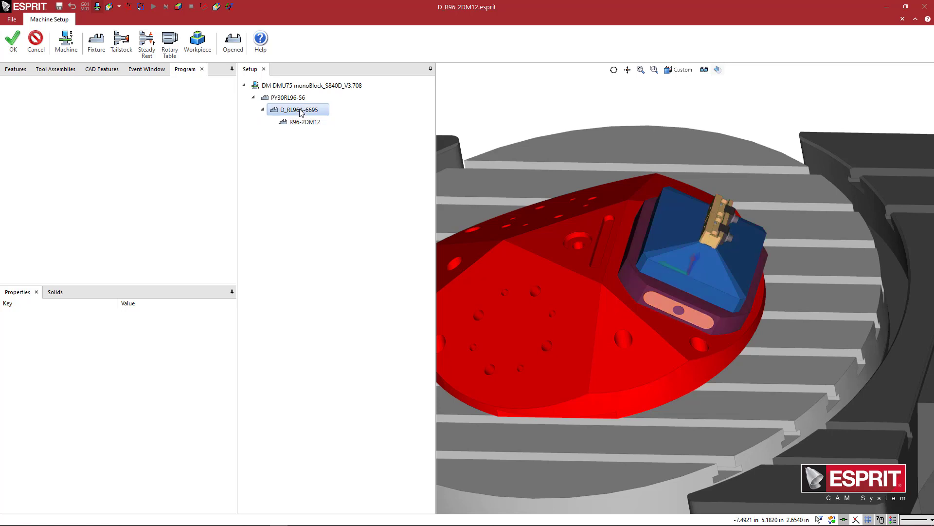
right_click(301, 111)
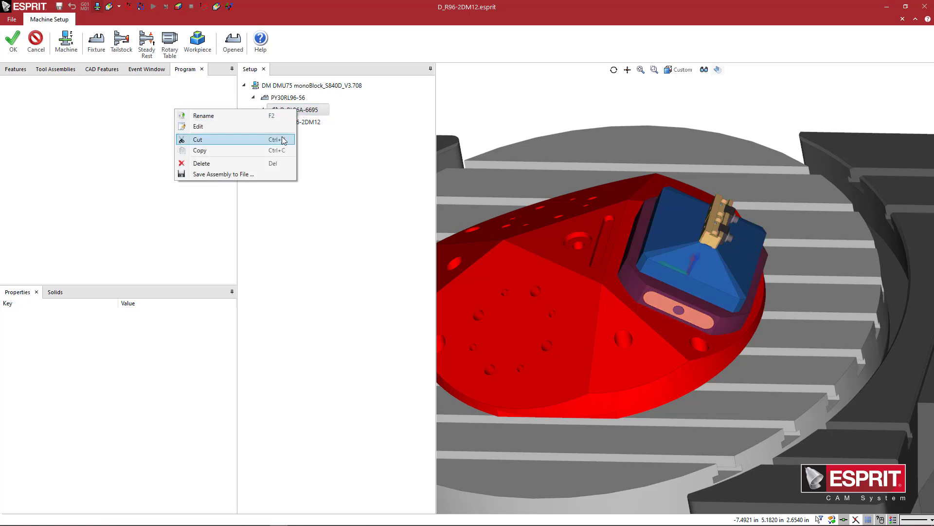
click(281, 151)
Paste the stack onto the pyramid's FA120 and FA240 faces
right_click(288, 98)
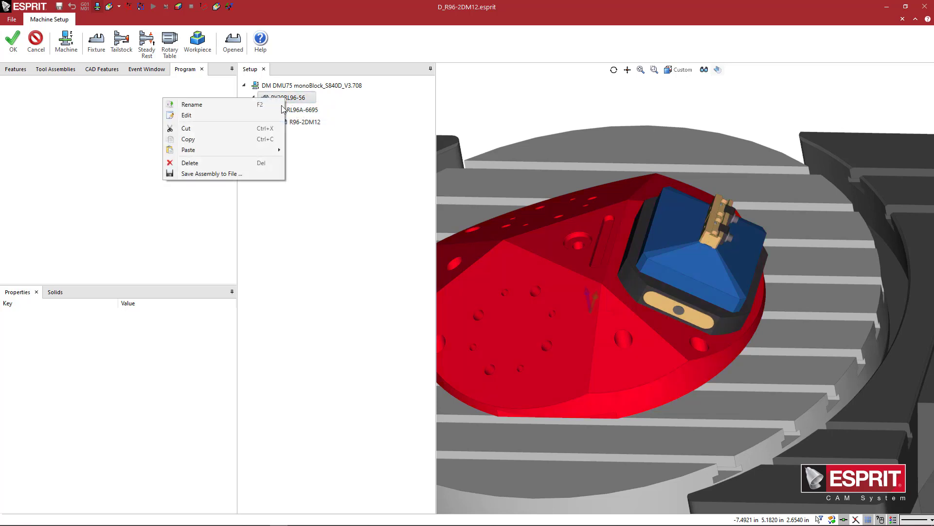
mouse_move(271, 149)
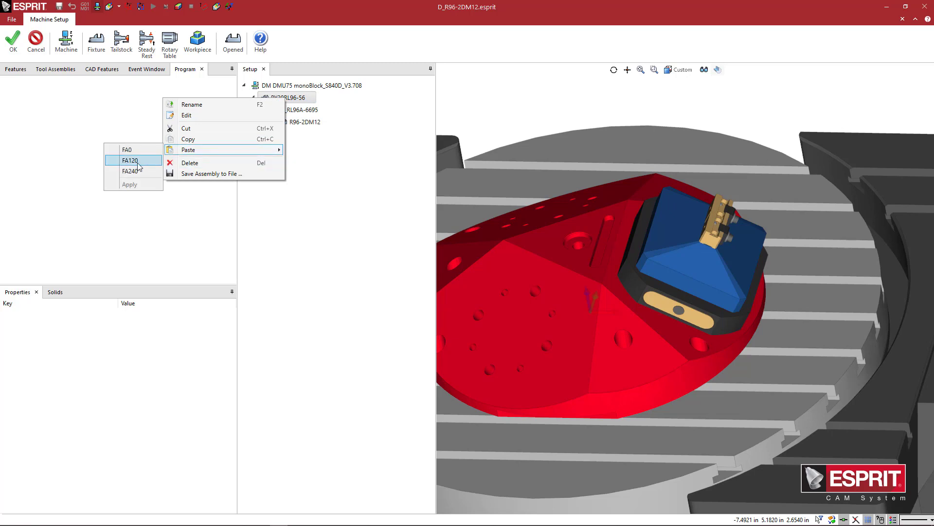
click(131, 171)
click(130, 184)
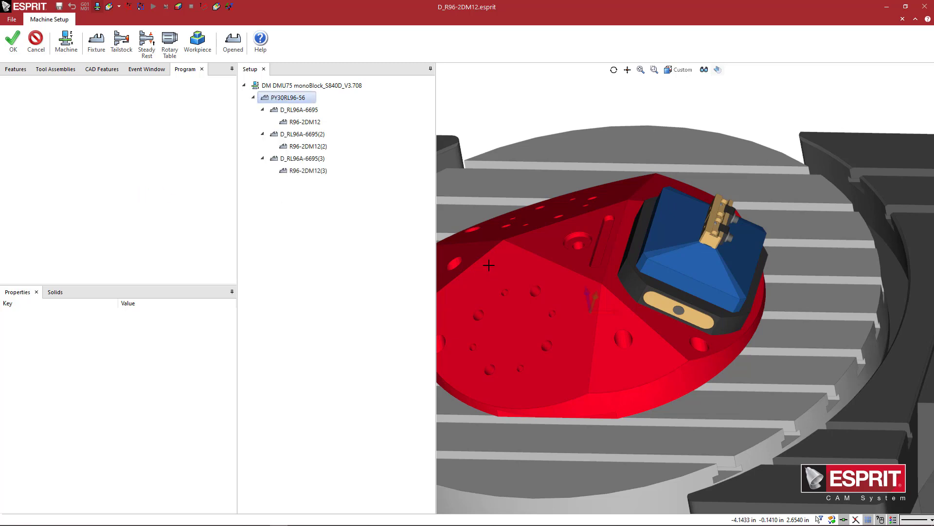
click(308, 170)
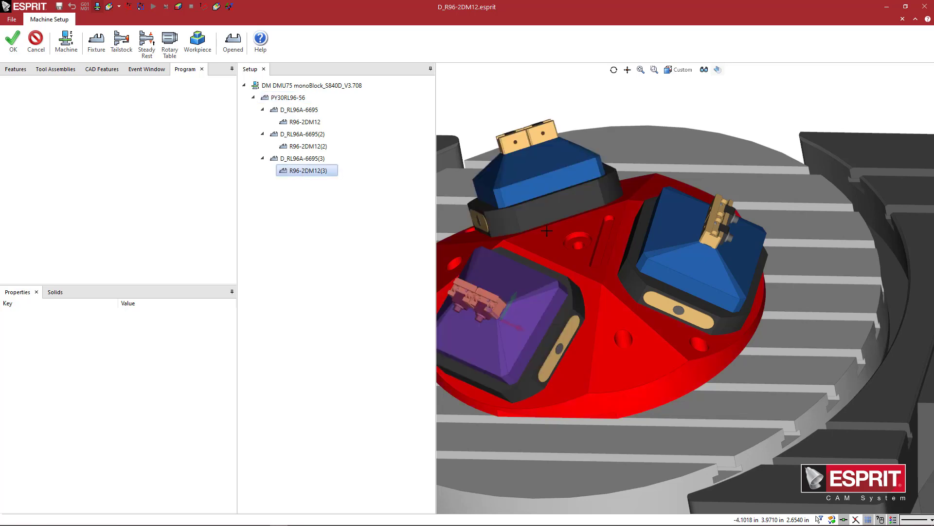
mouse_move(565, 245)
middle_down()
mouse_move(639, 271)
mouse_move(625, 274)
mouse_move(664, 302)
mouse_move(570, 258)
middle_up()
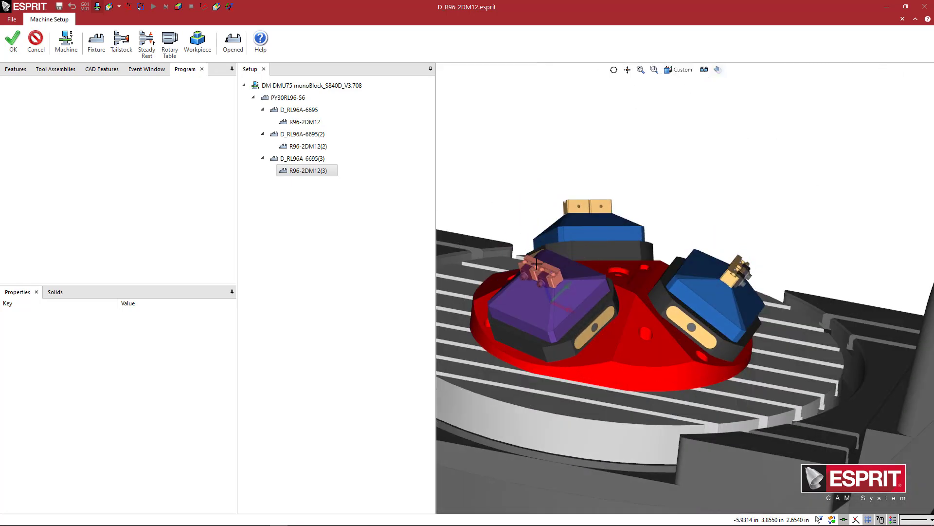